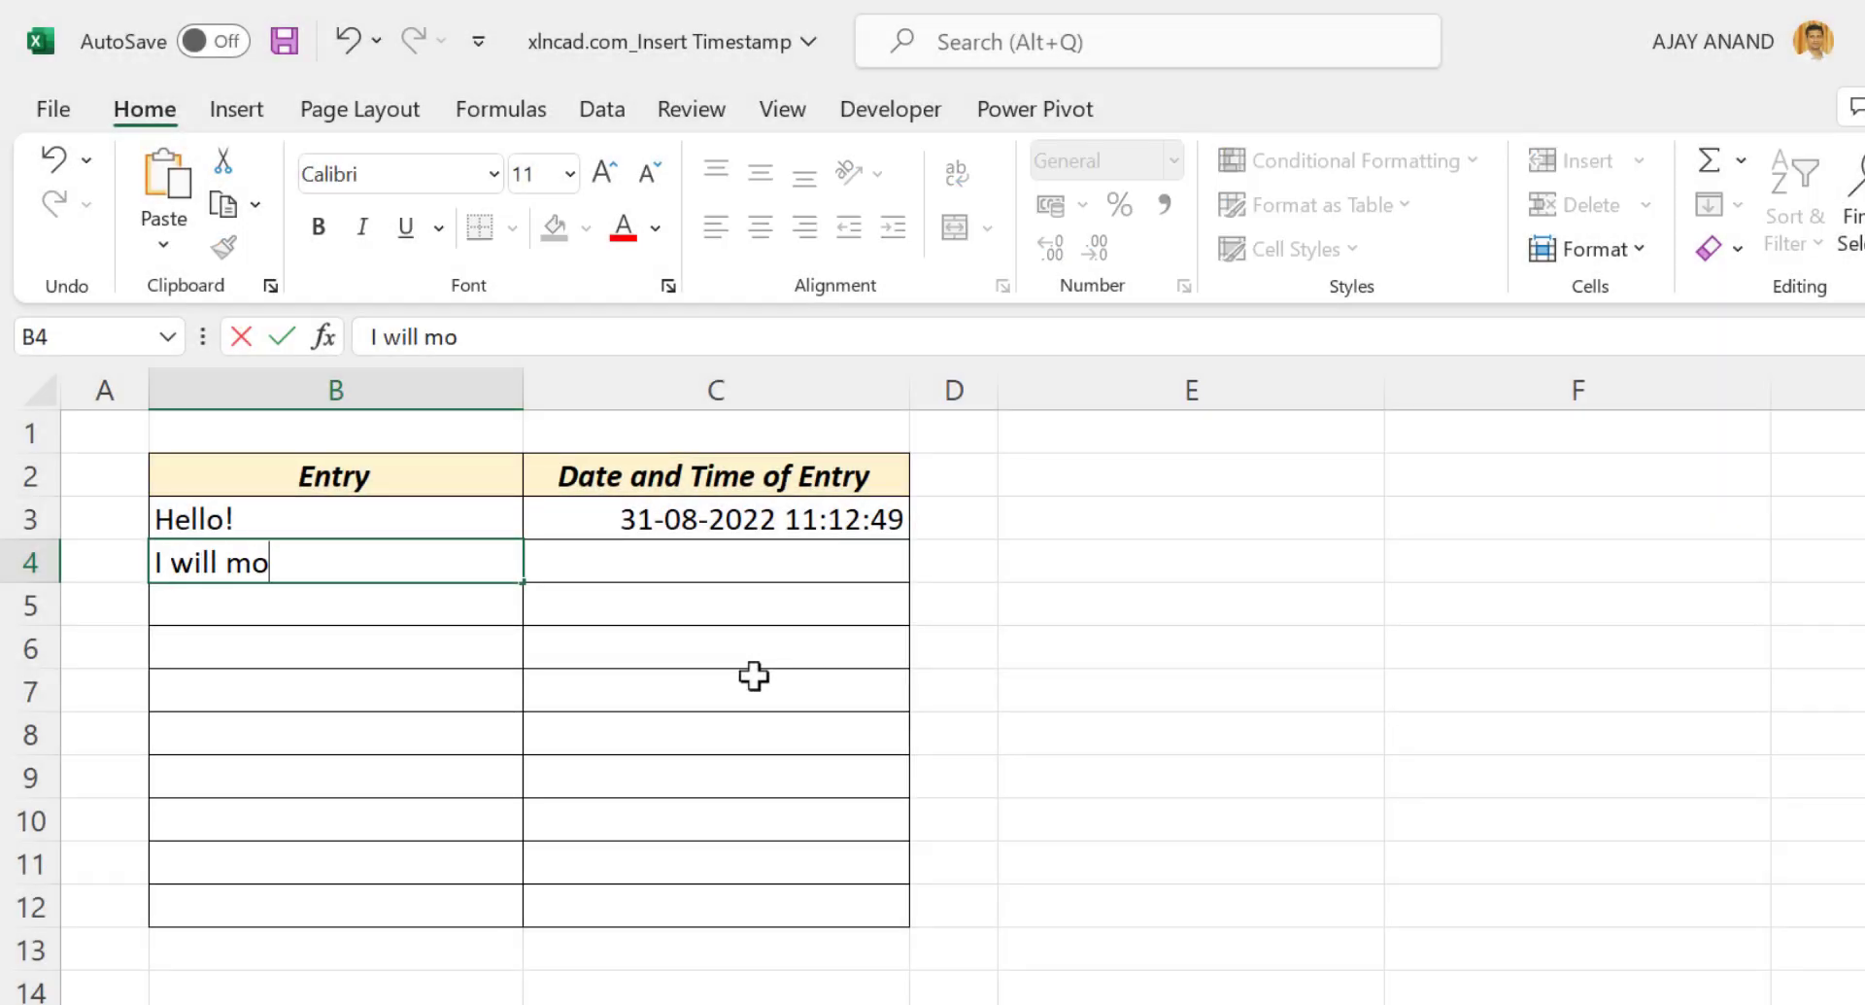
Step: Enter 'I will modify this cell', 'again!' and 'and again...' in successive Entry rows
type("dify this ce")
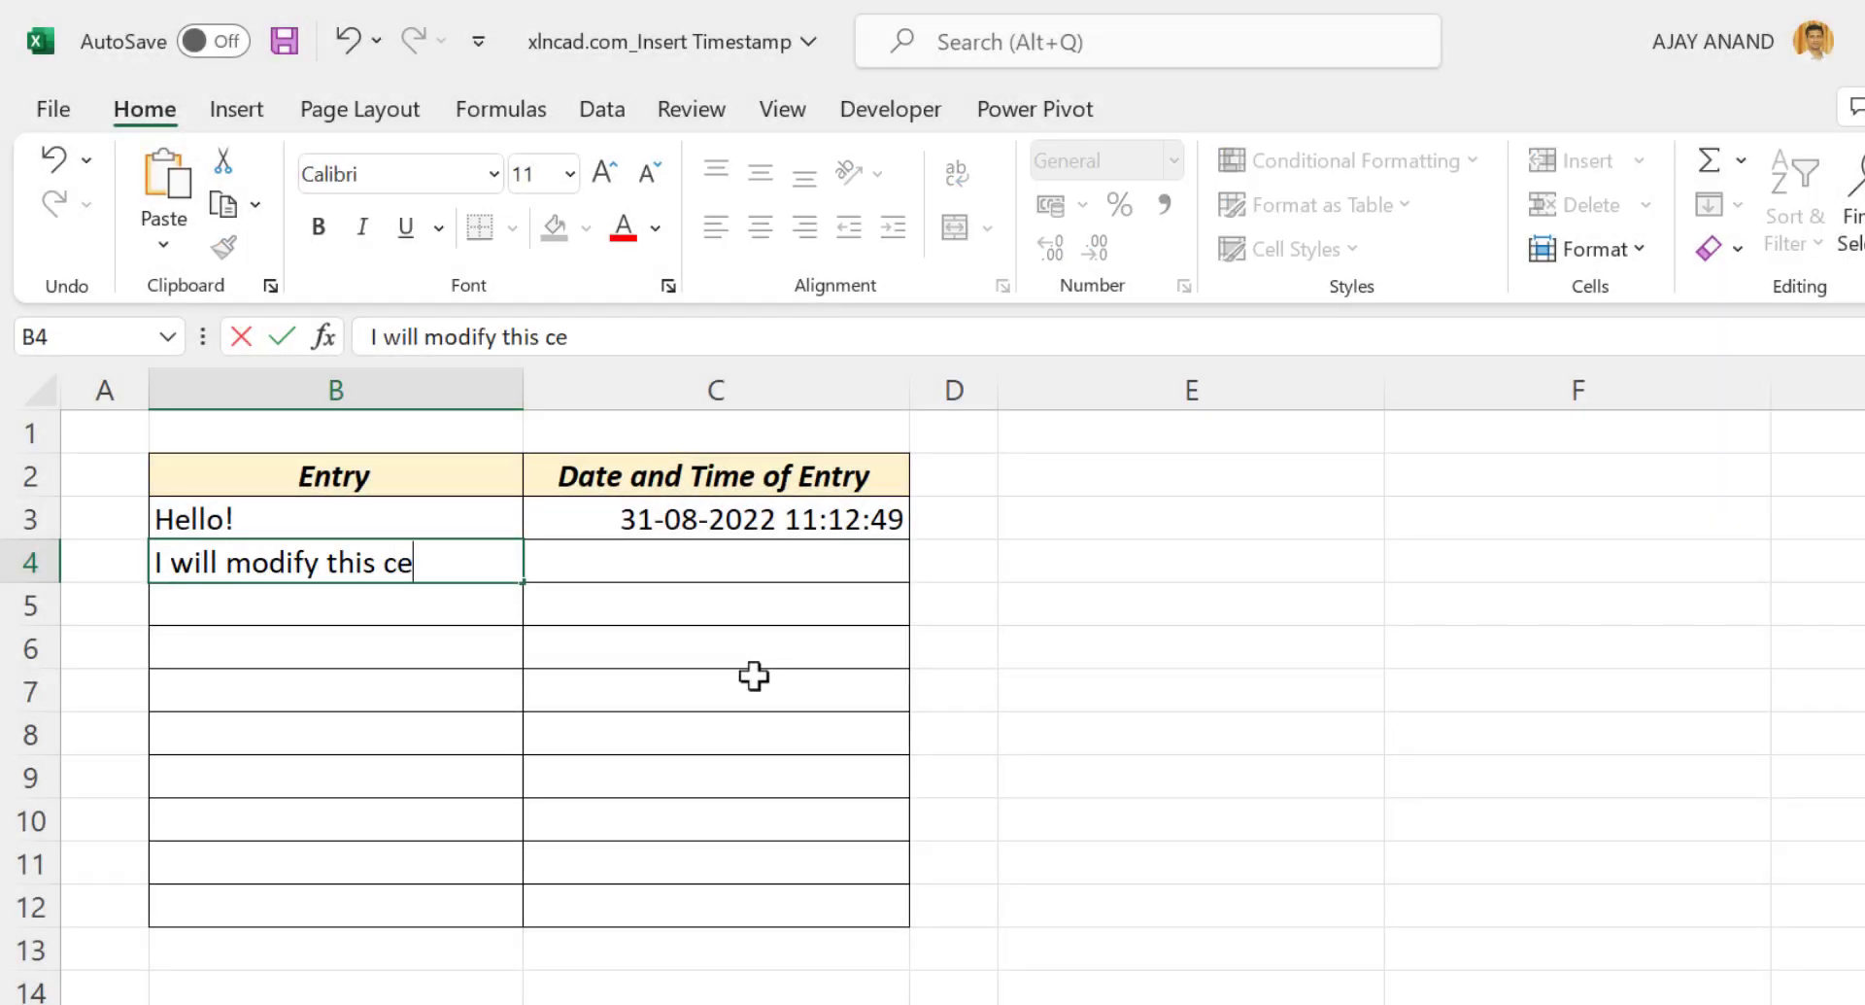
type("ll")
key("Return")
type("again!")
key("Return")
type("and")
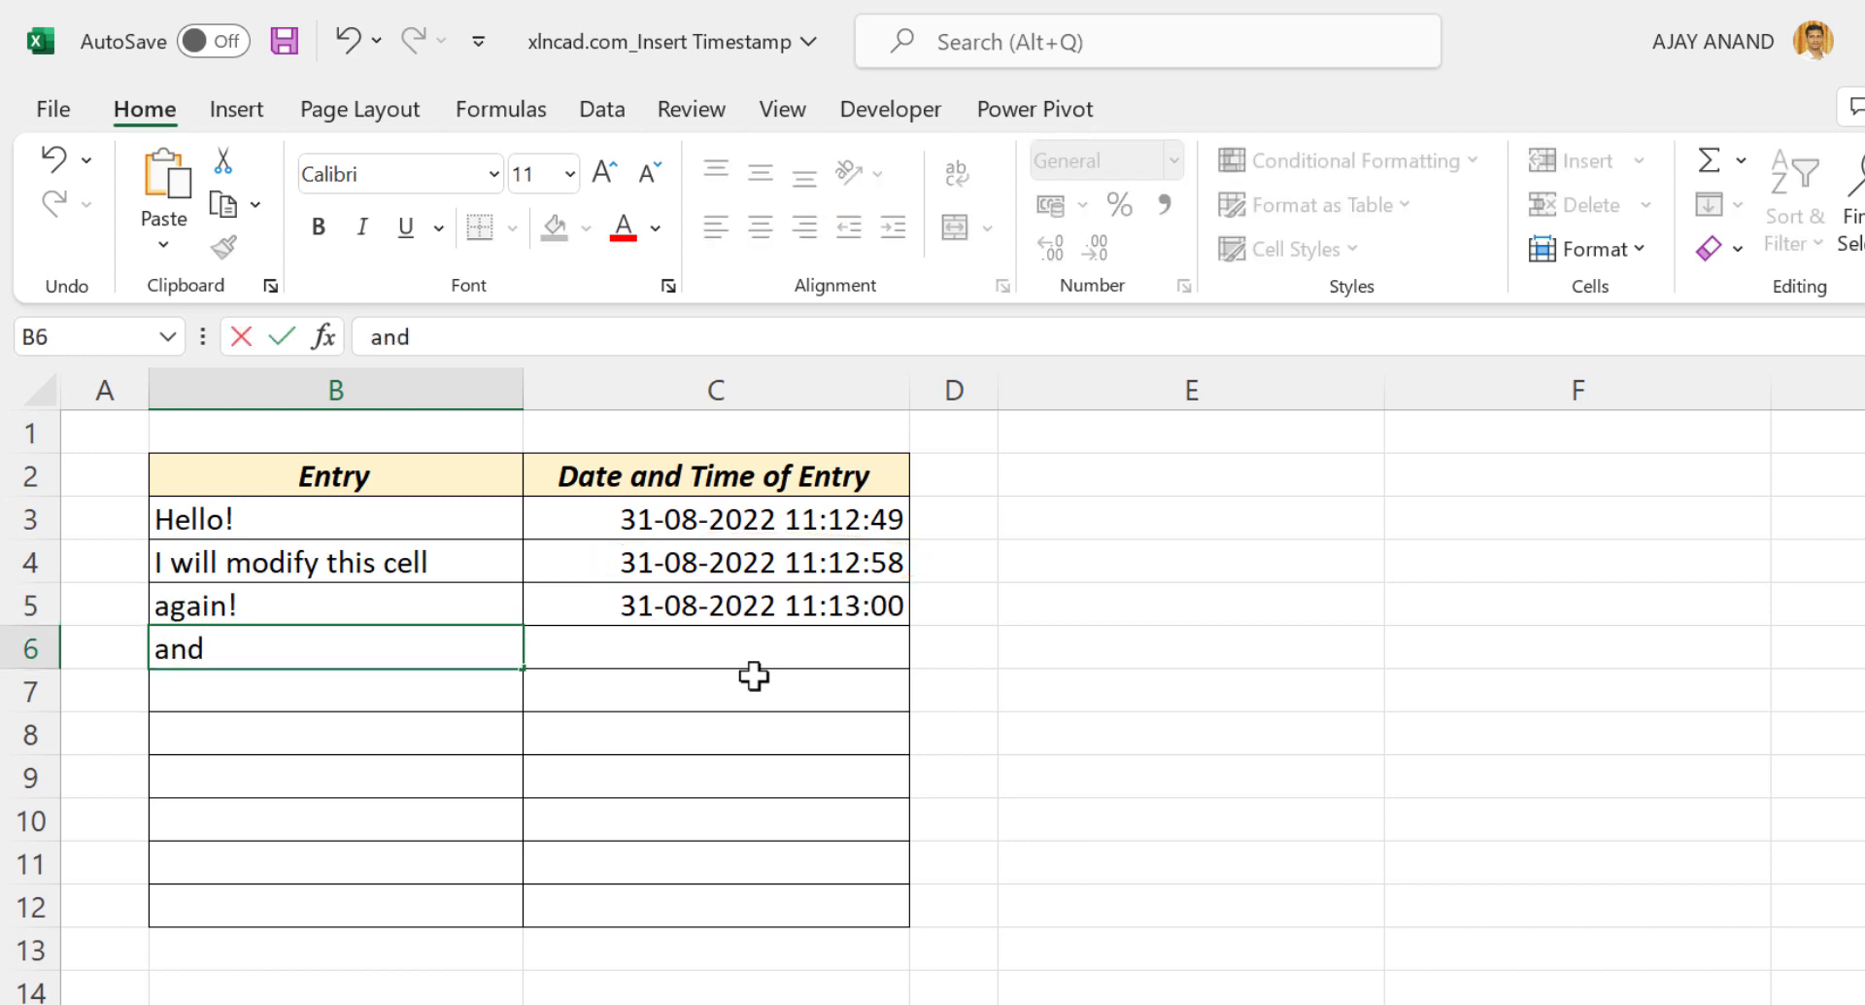
type(" again...")
key("Return")
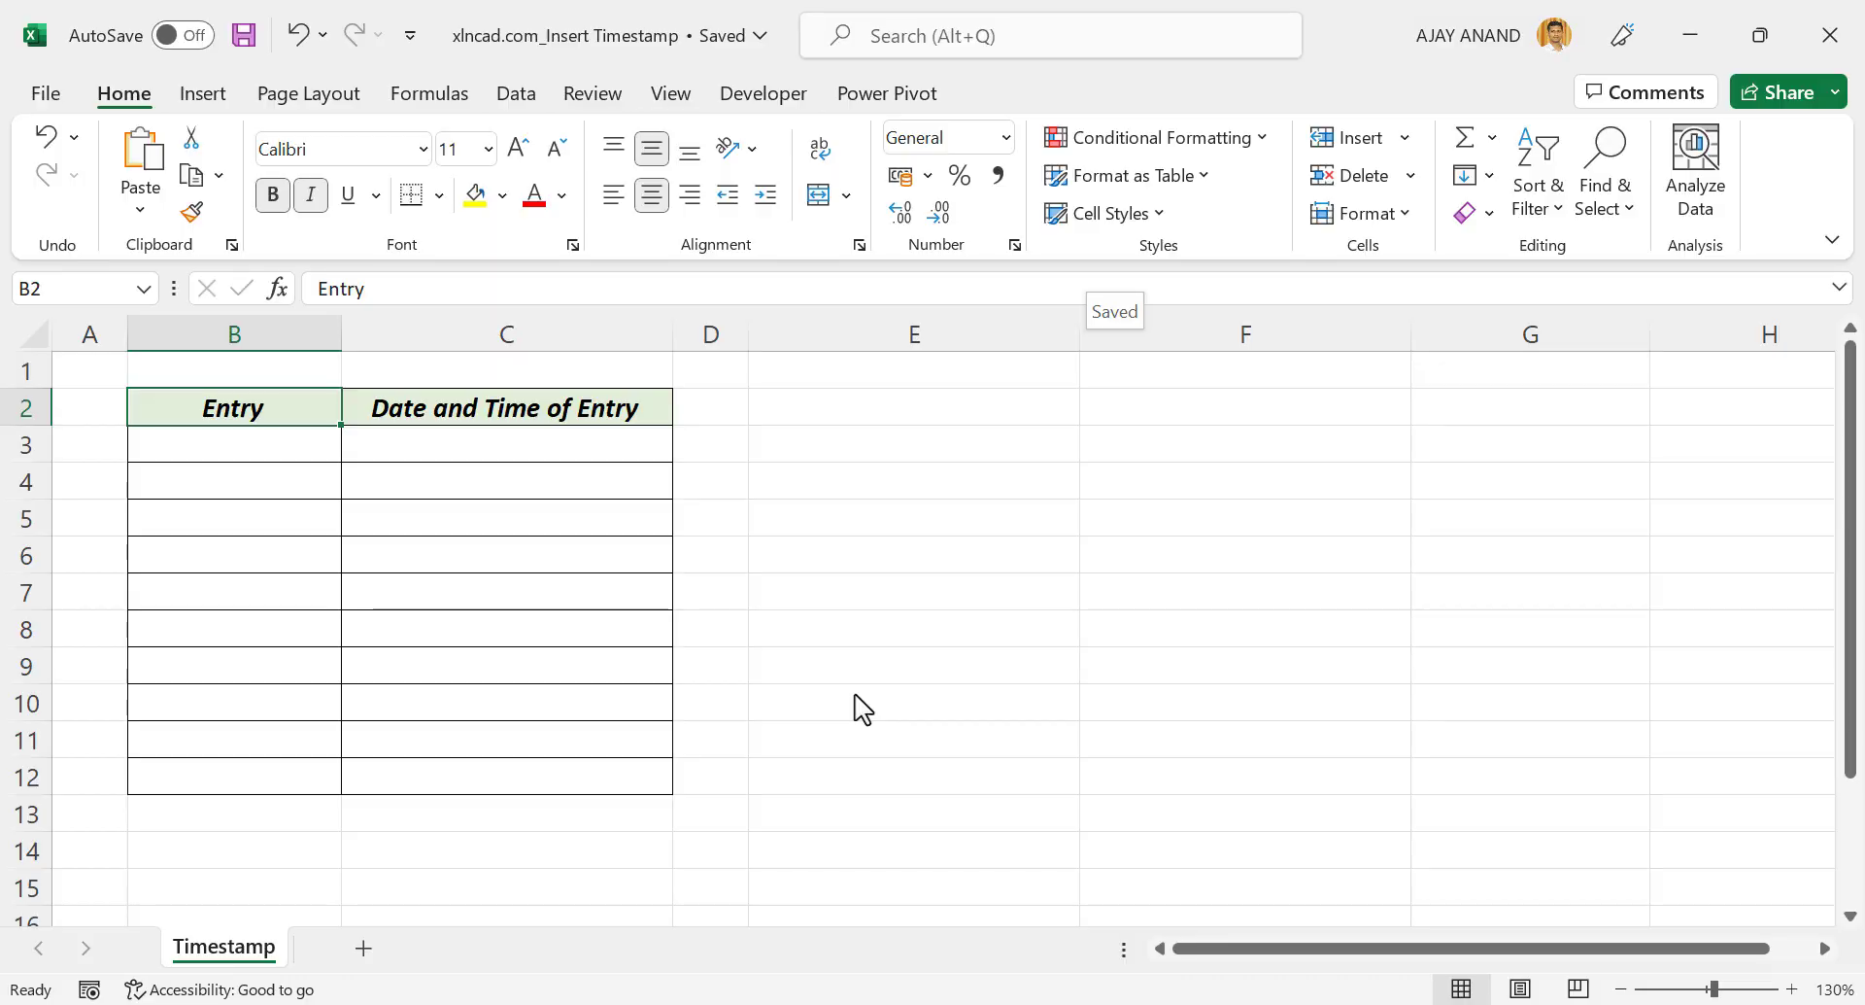
left_click(913, 557)
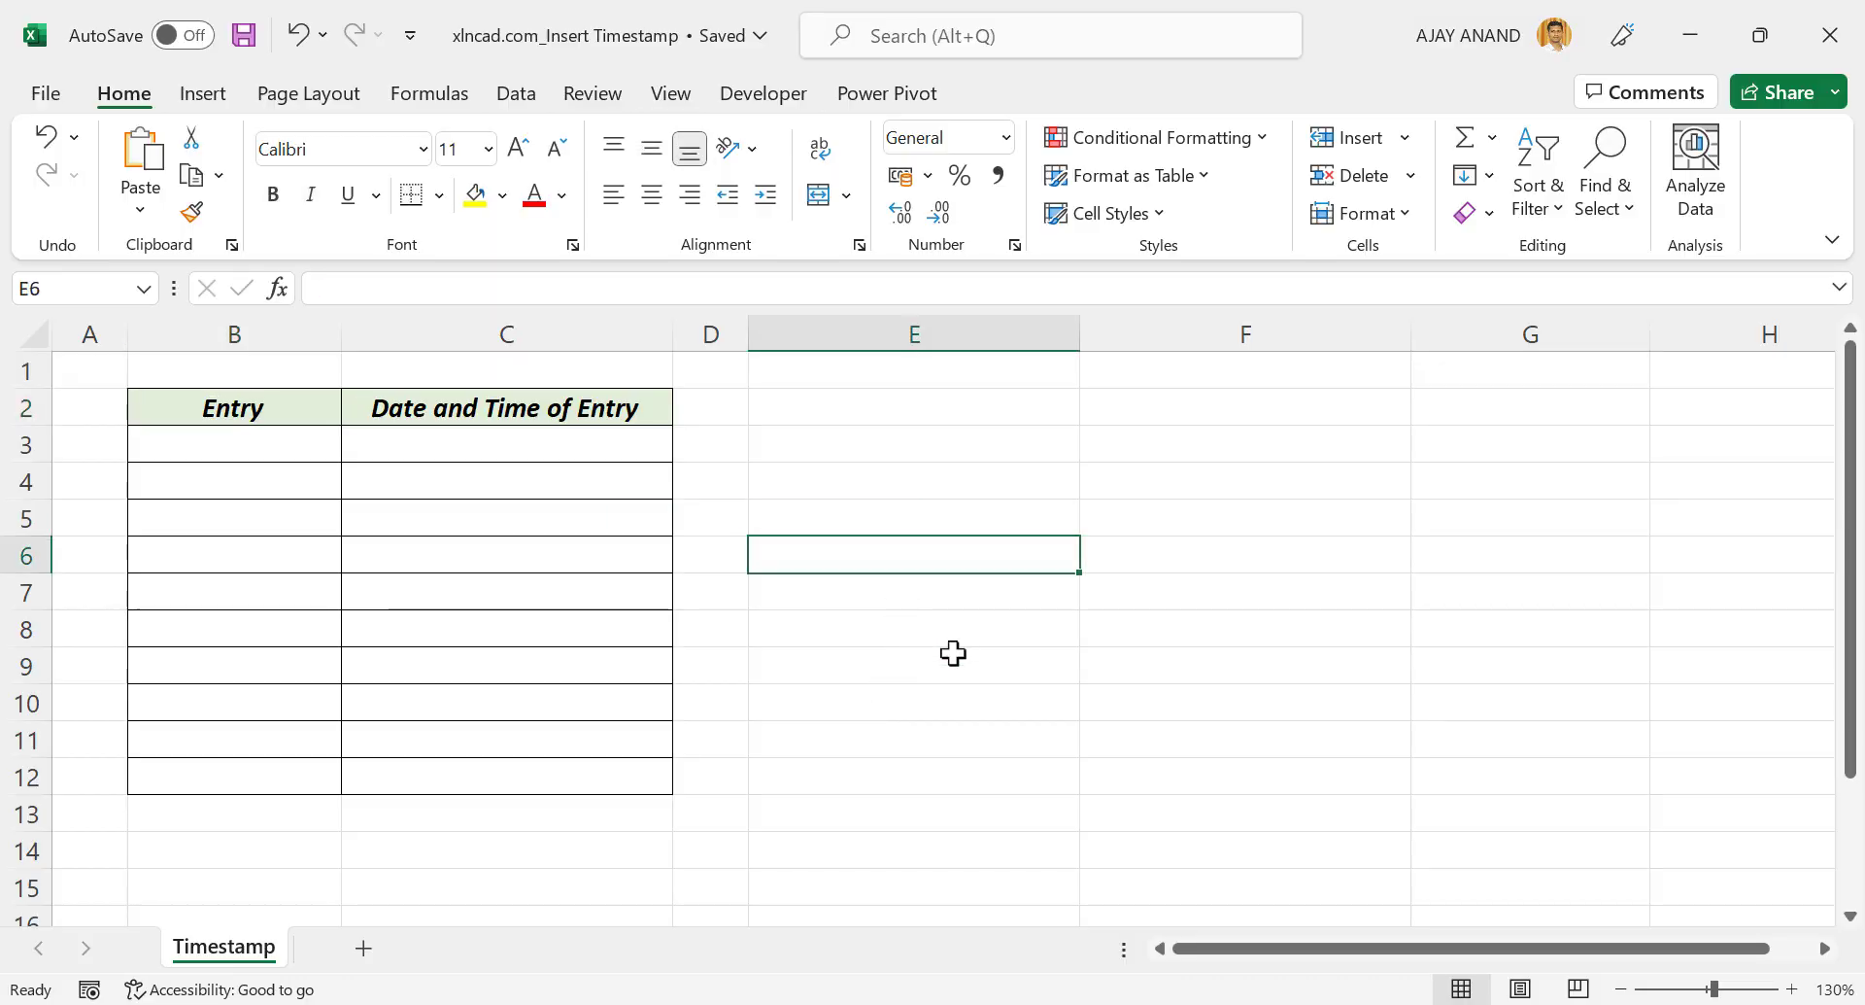
type("=NOW()")
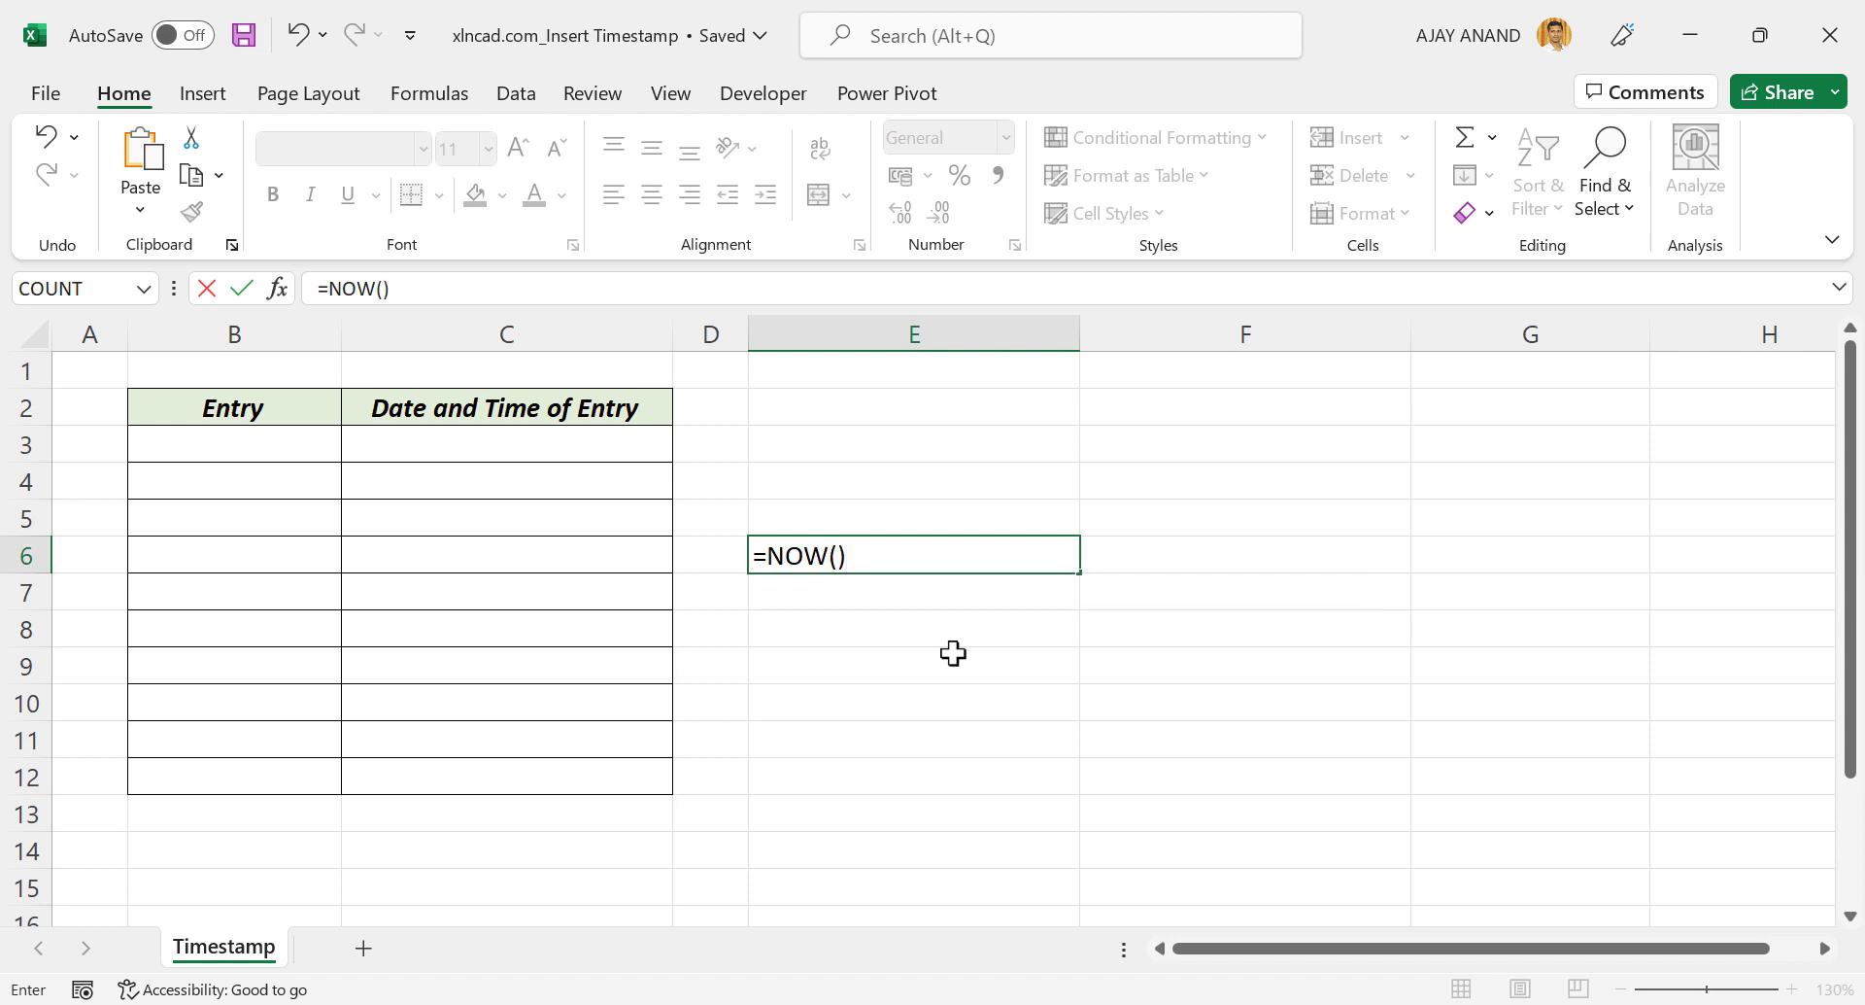
key("Return")
left_click(942, 561)
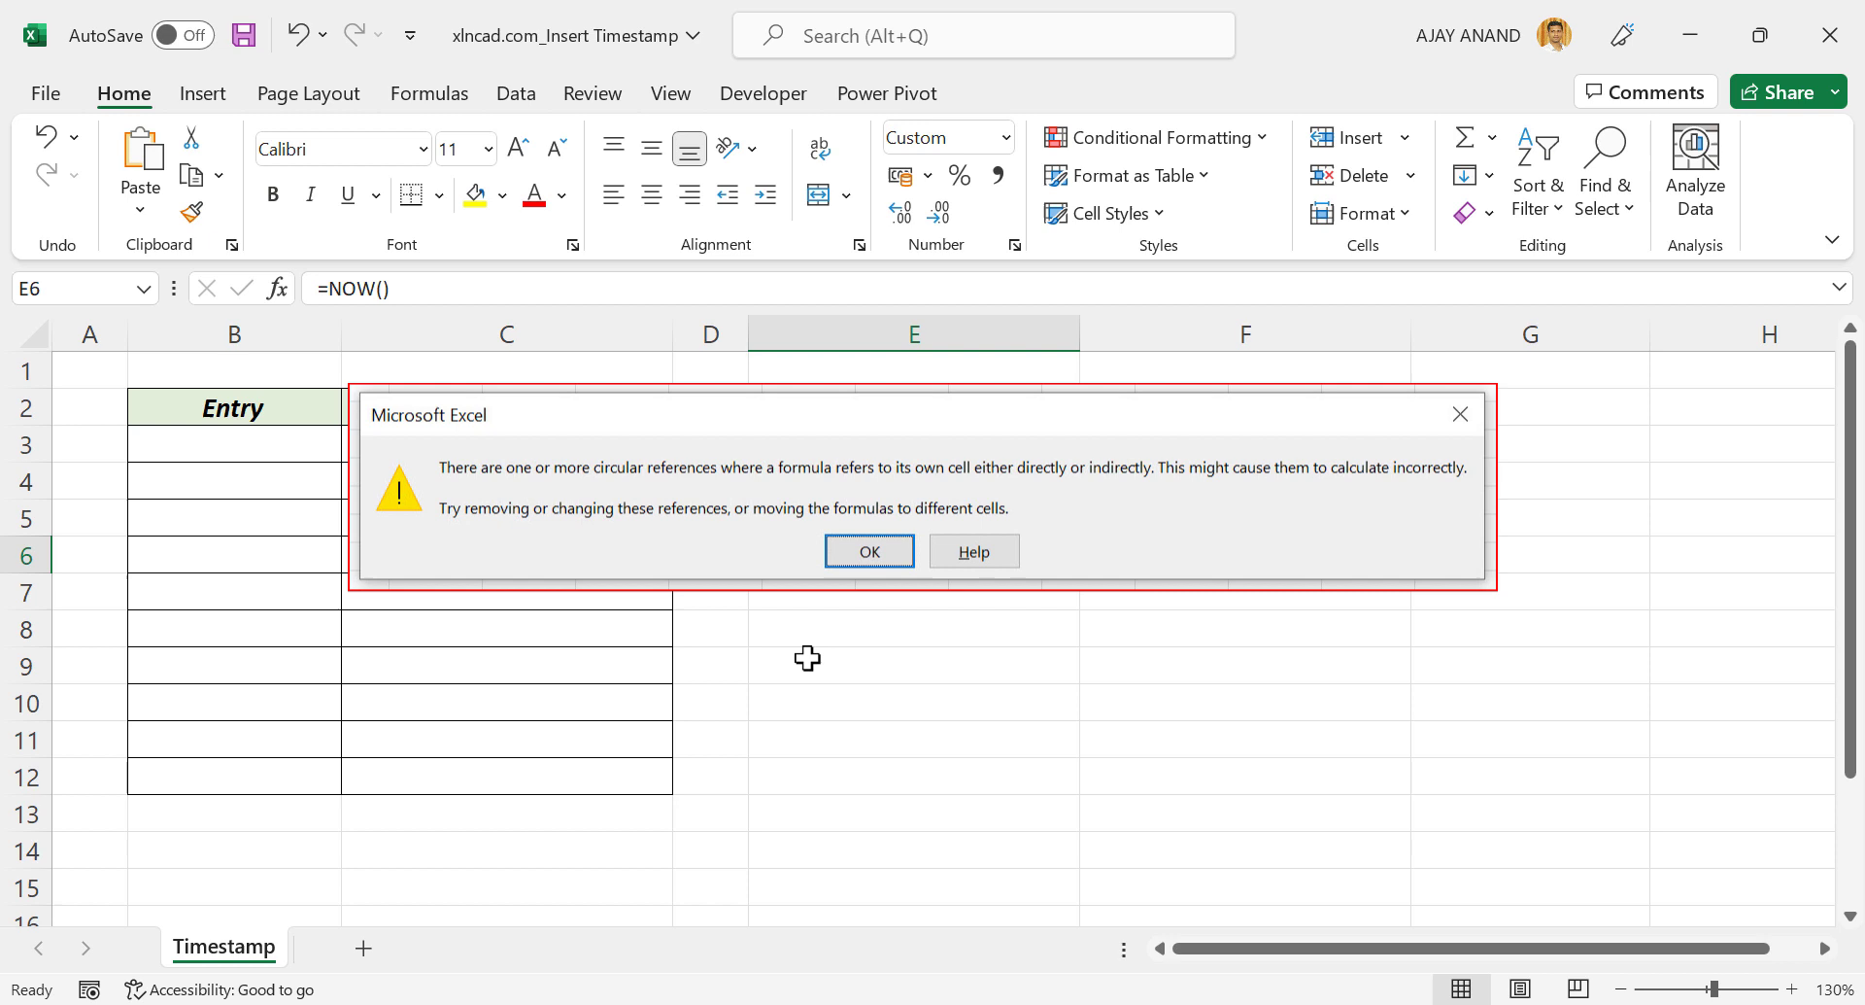
key("Return")
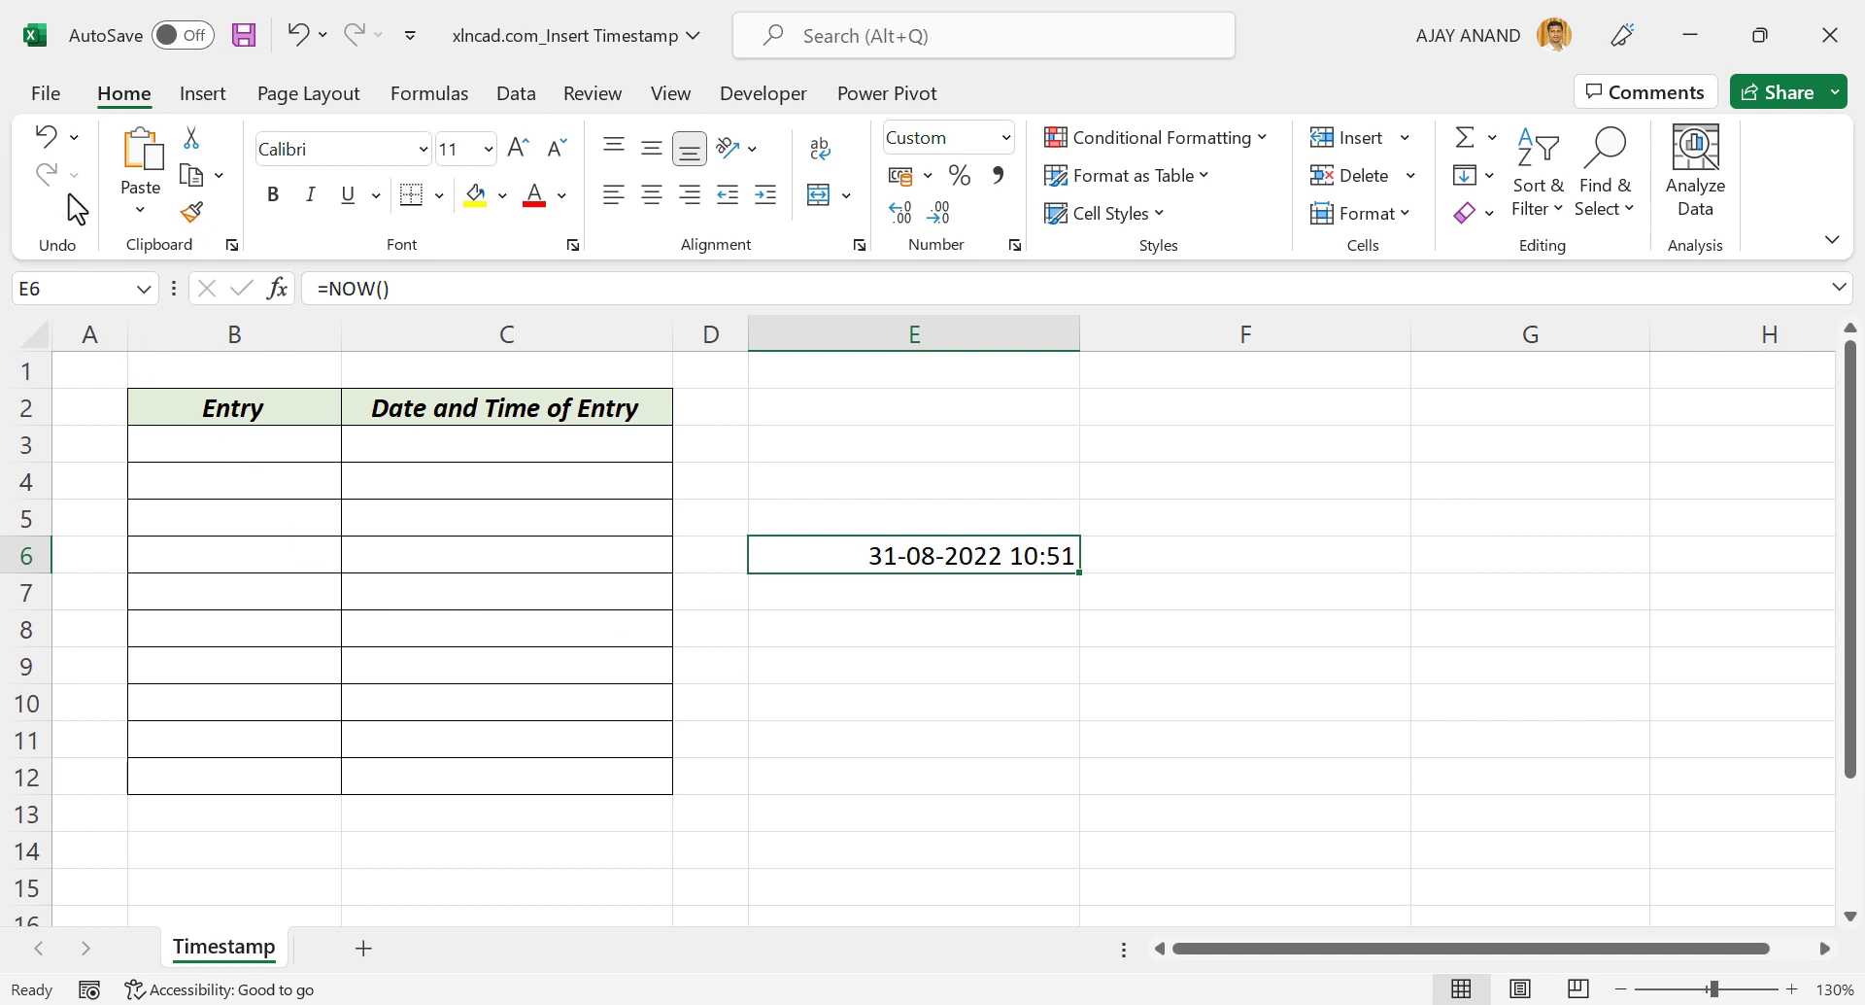
Step: Check Enable iterative calculation under Excel Options > Formulas and confirm
left_click(49, 97)
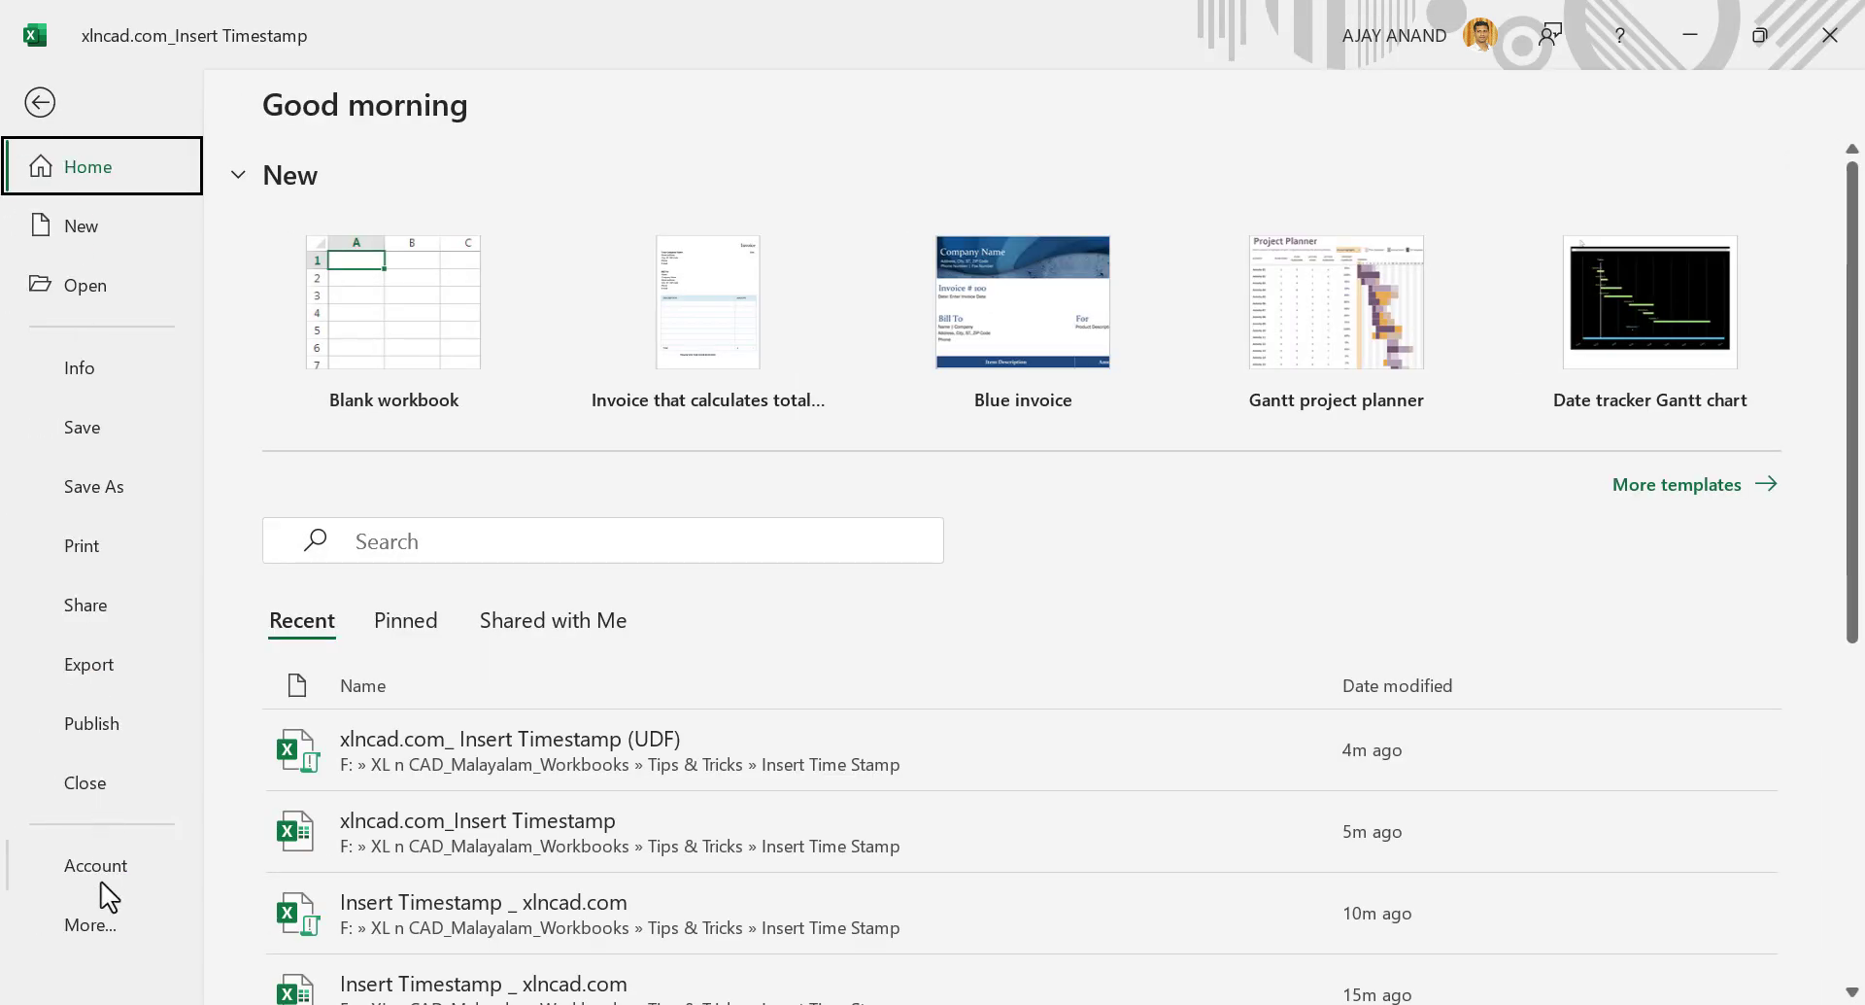
left_click(98, 928)
left_click(272, 925)
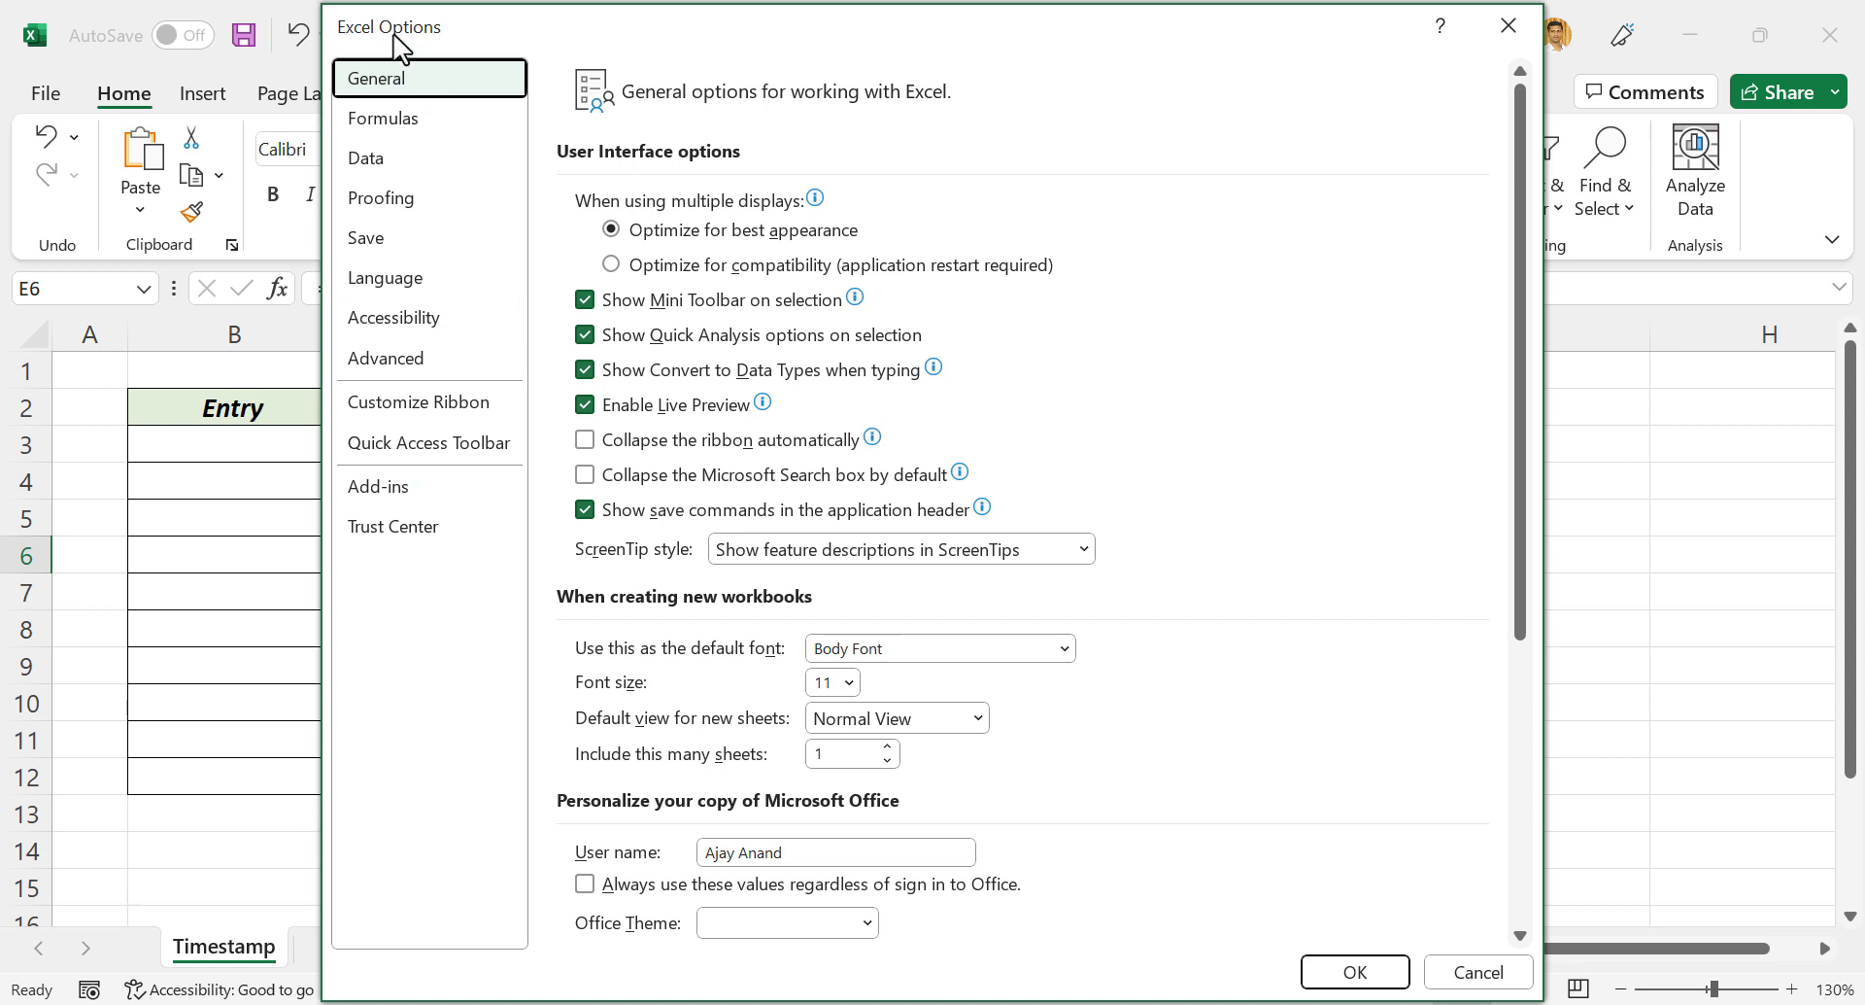
left_click(418, 124)
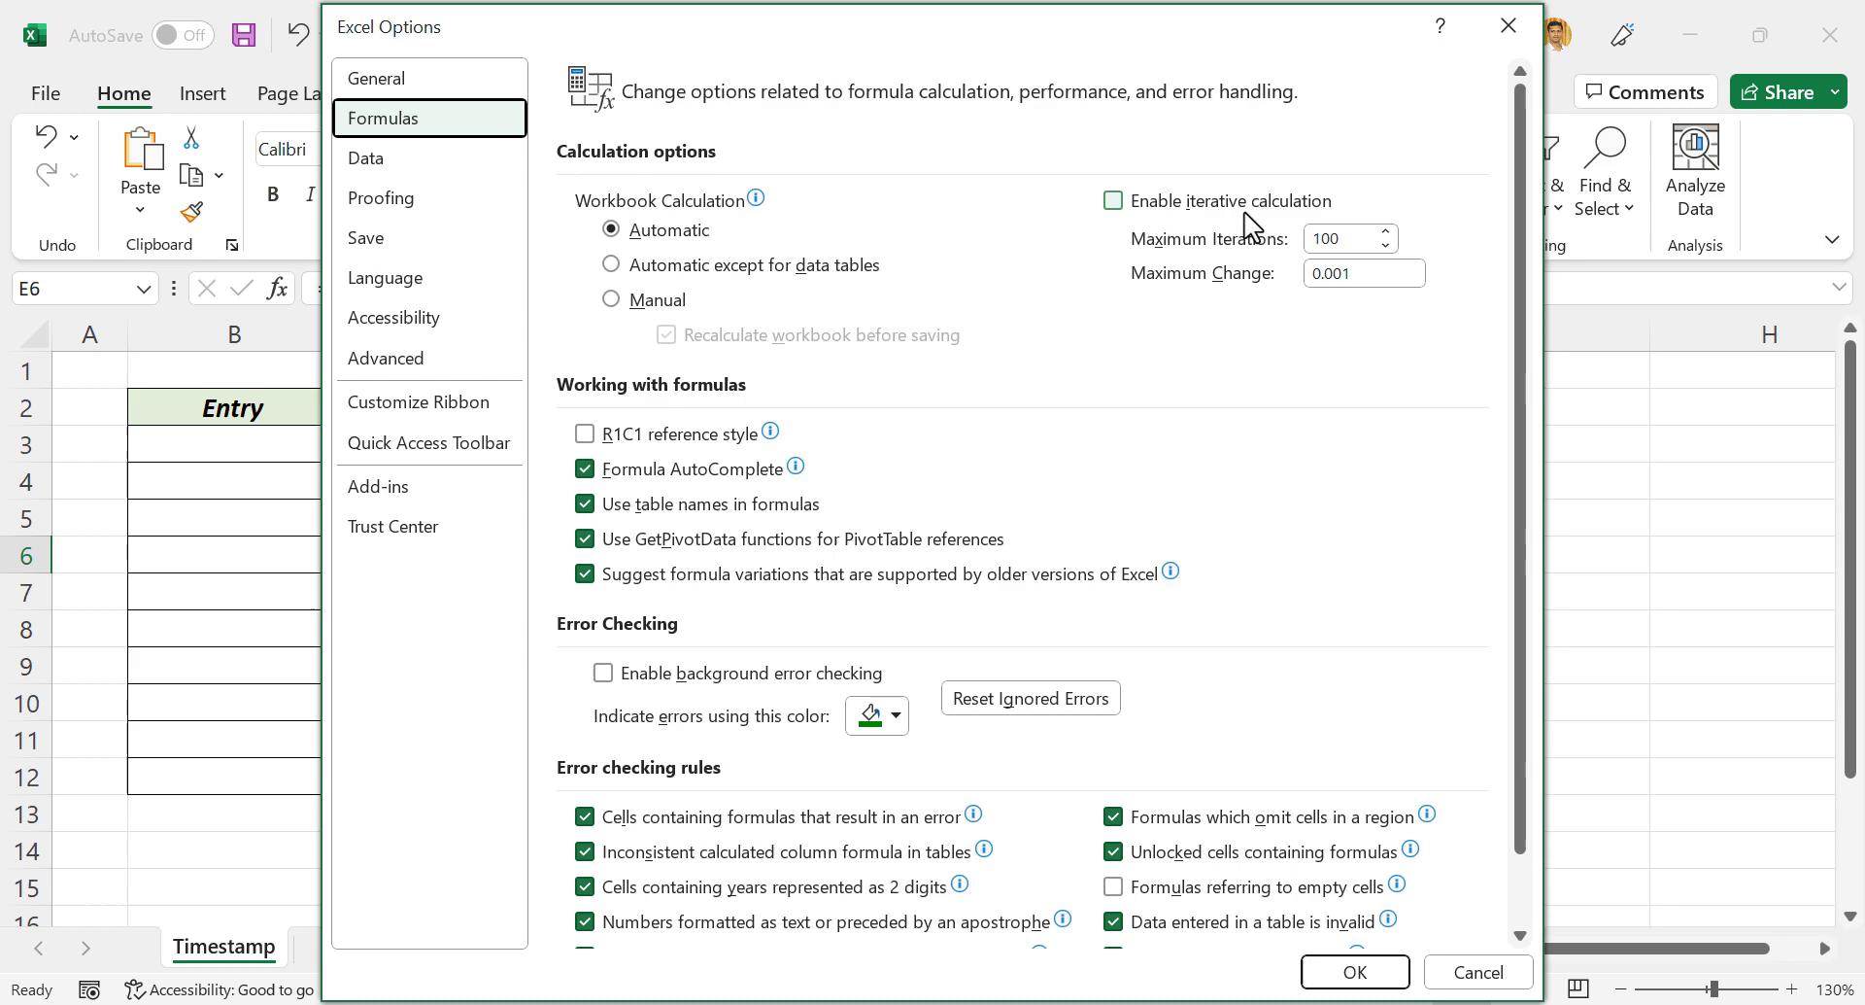
left_click(1113, 201)
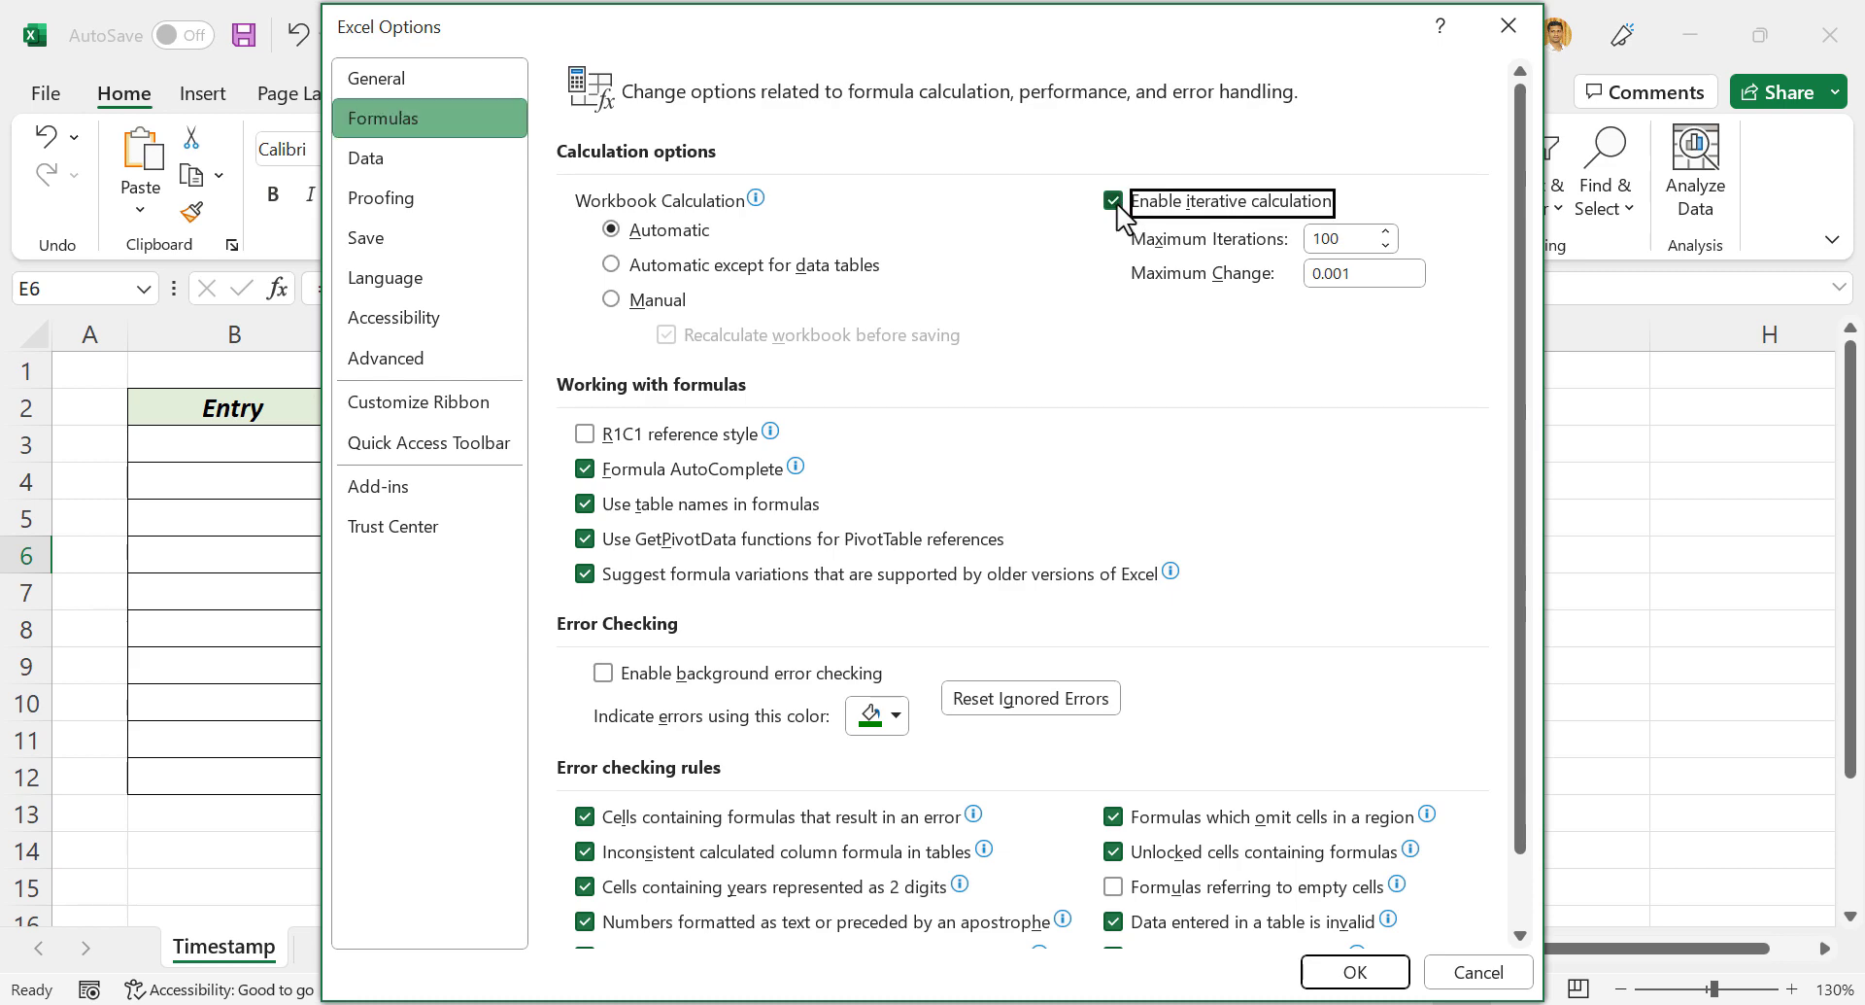
left_click(1350, 971)
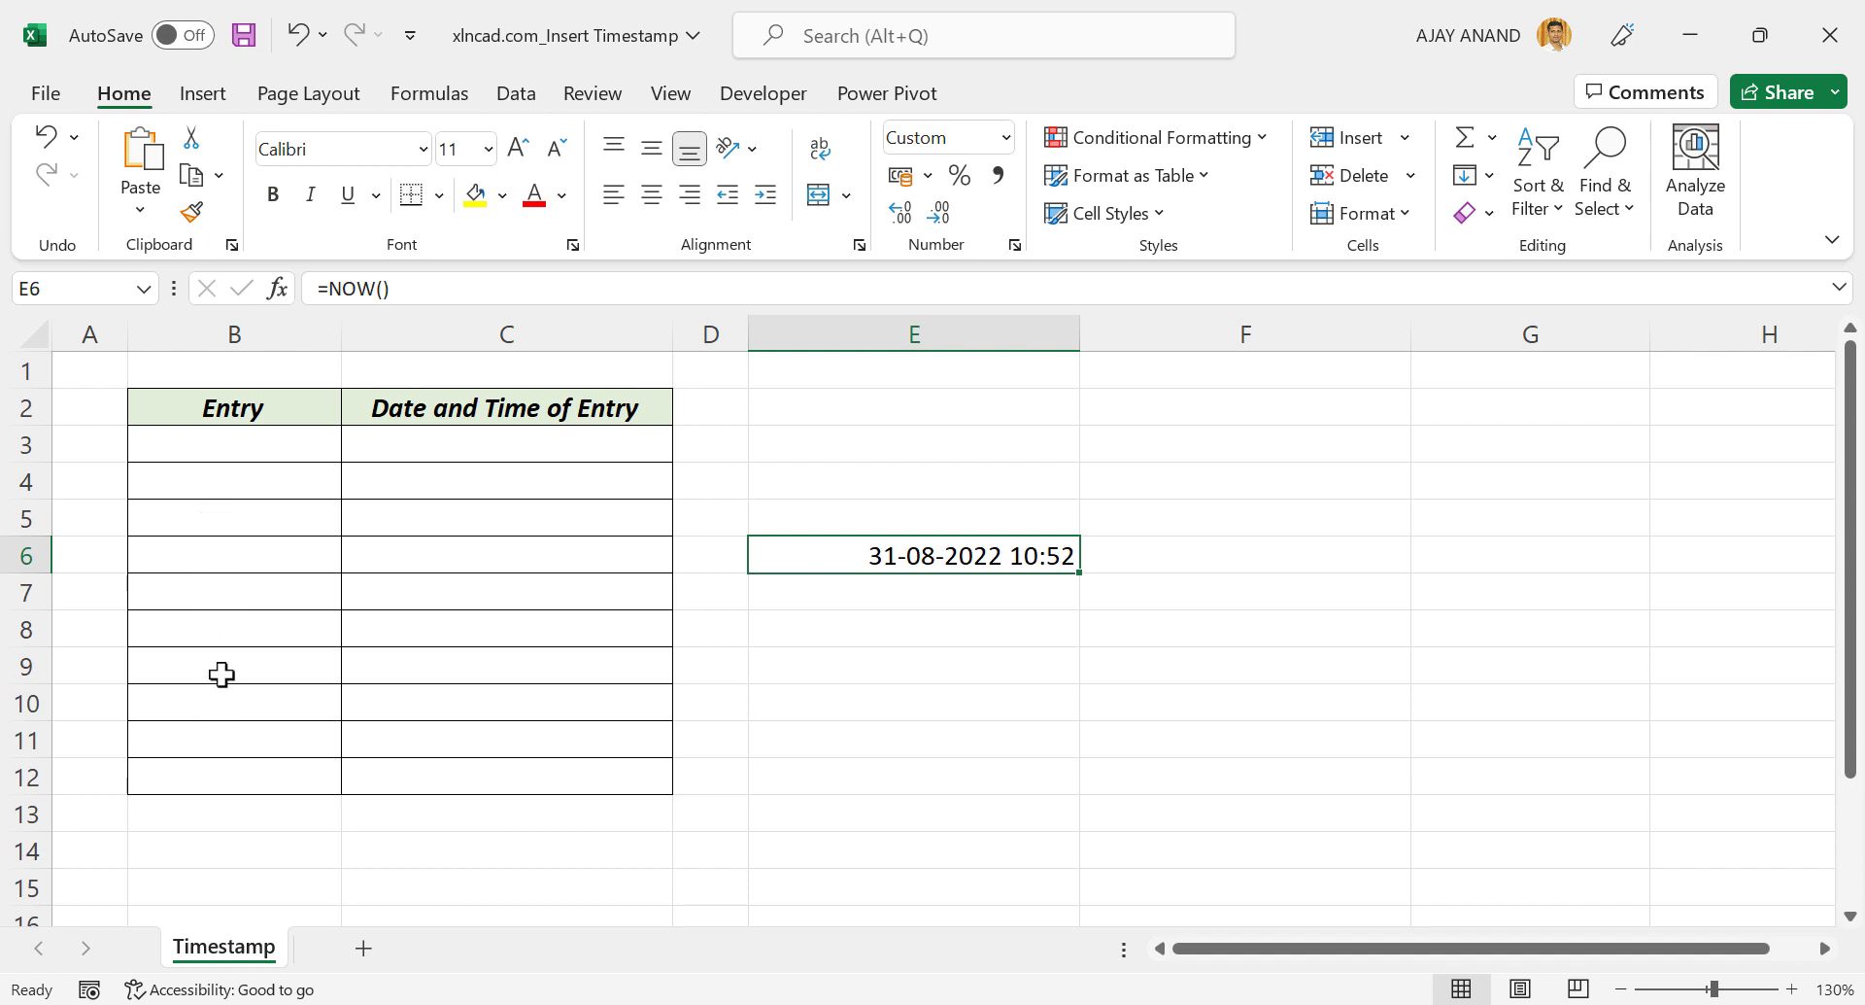
Step: Begin C3's formula as =IF(B3<>"",IF(C, testing that B3 is not empty
left_click(468, 446)
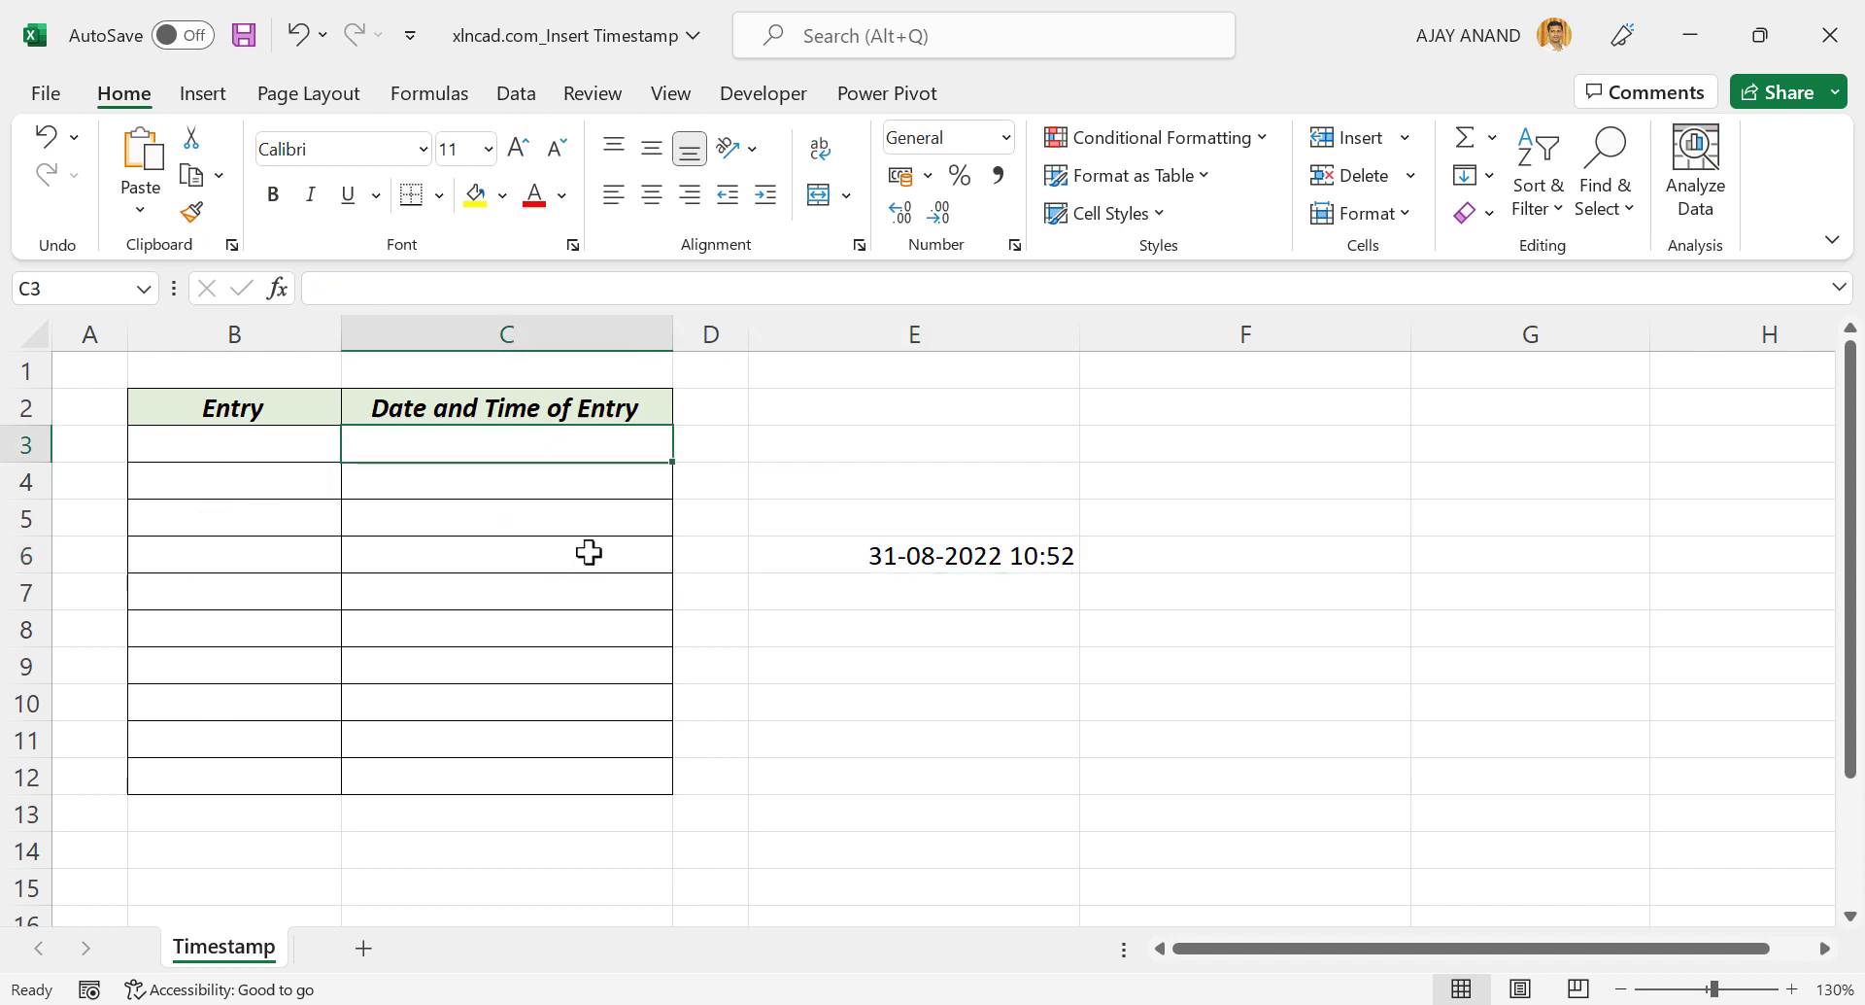
type("=IF")
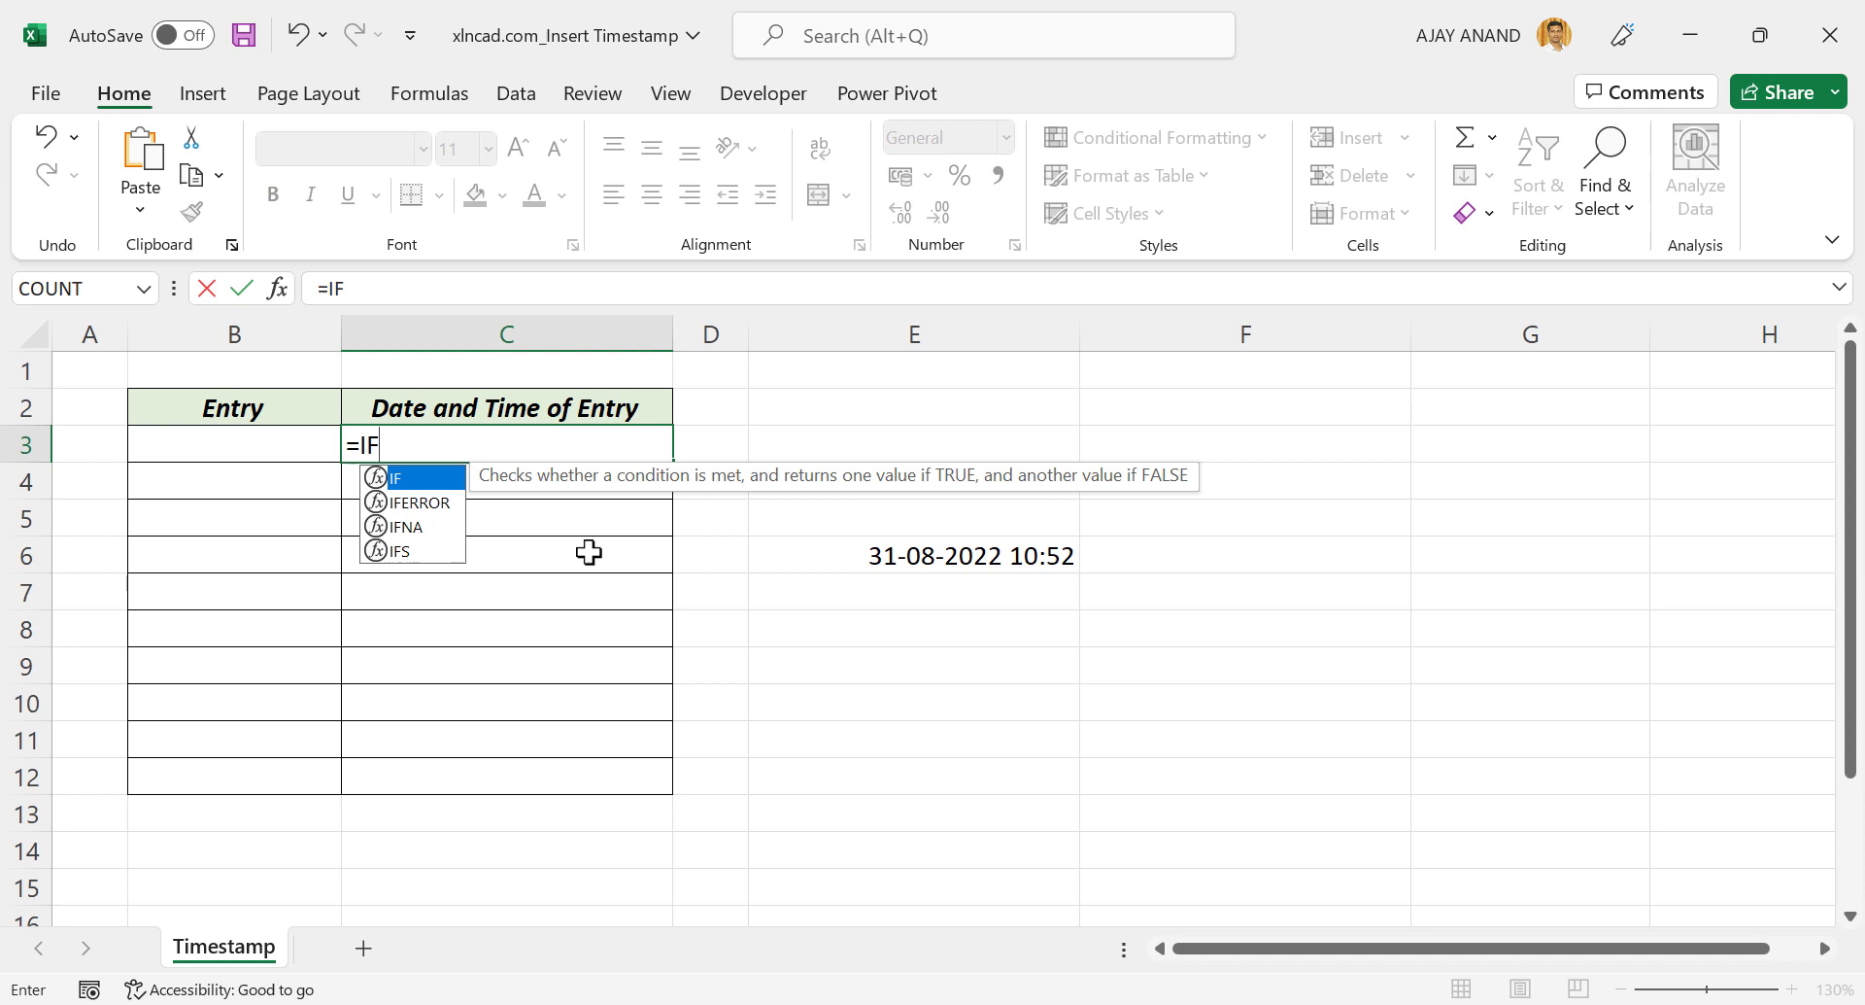
type("(")
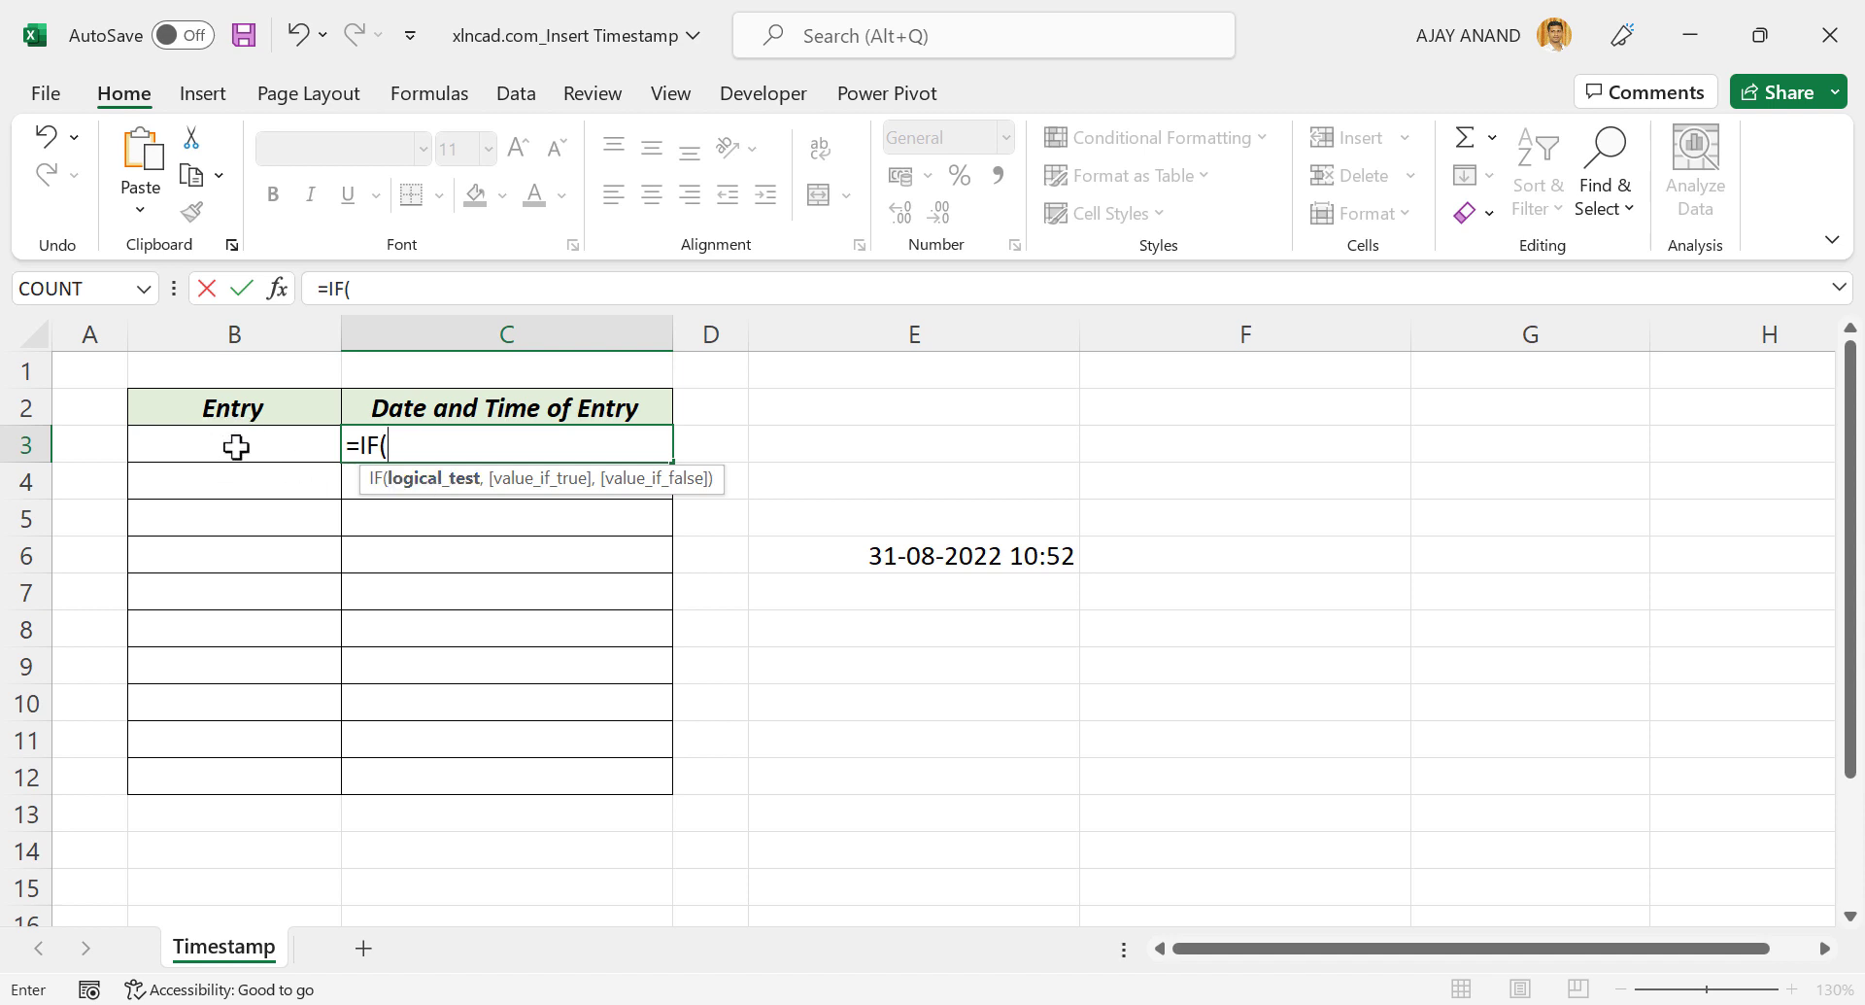
left_click(234, 445)
type("<>\"\",")
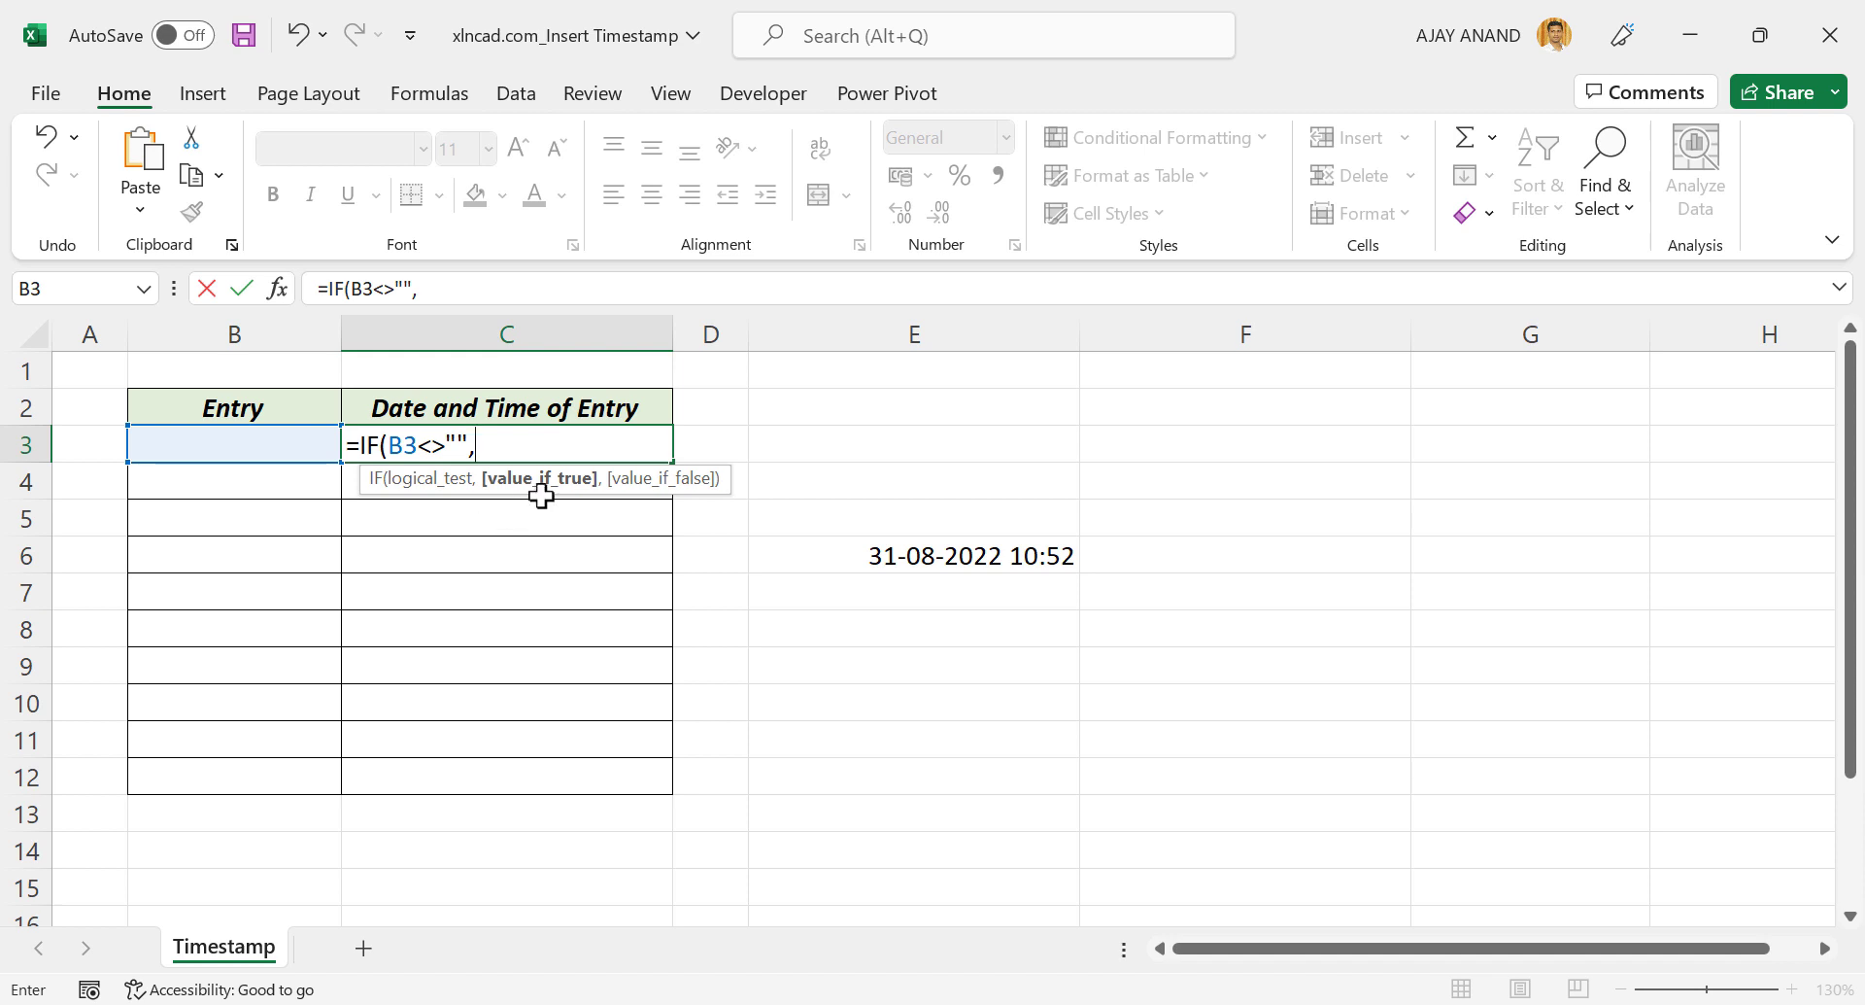
type("IF(")
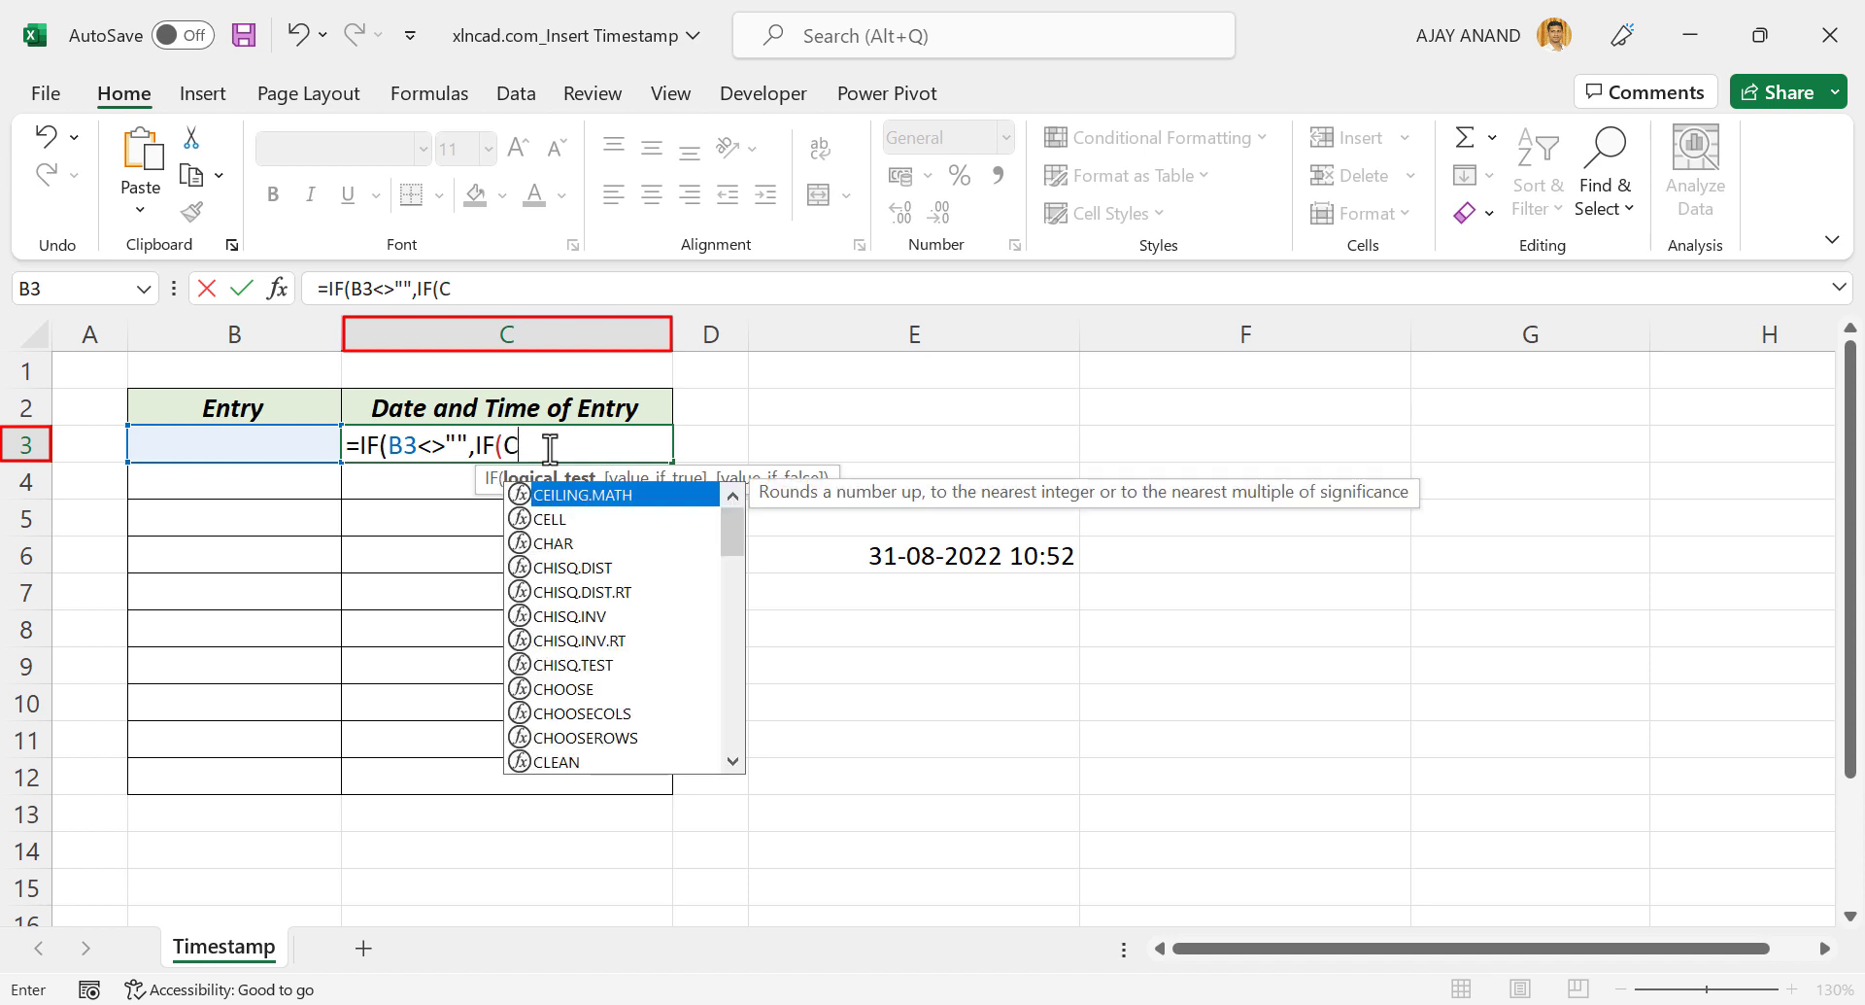
Step: Complete C3 as =IF(B3<>"",IF(C3<>"",C3,NOW()),"") and commit it
type("C3<")
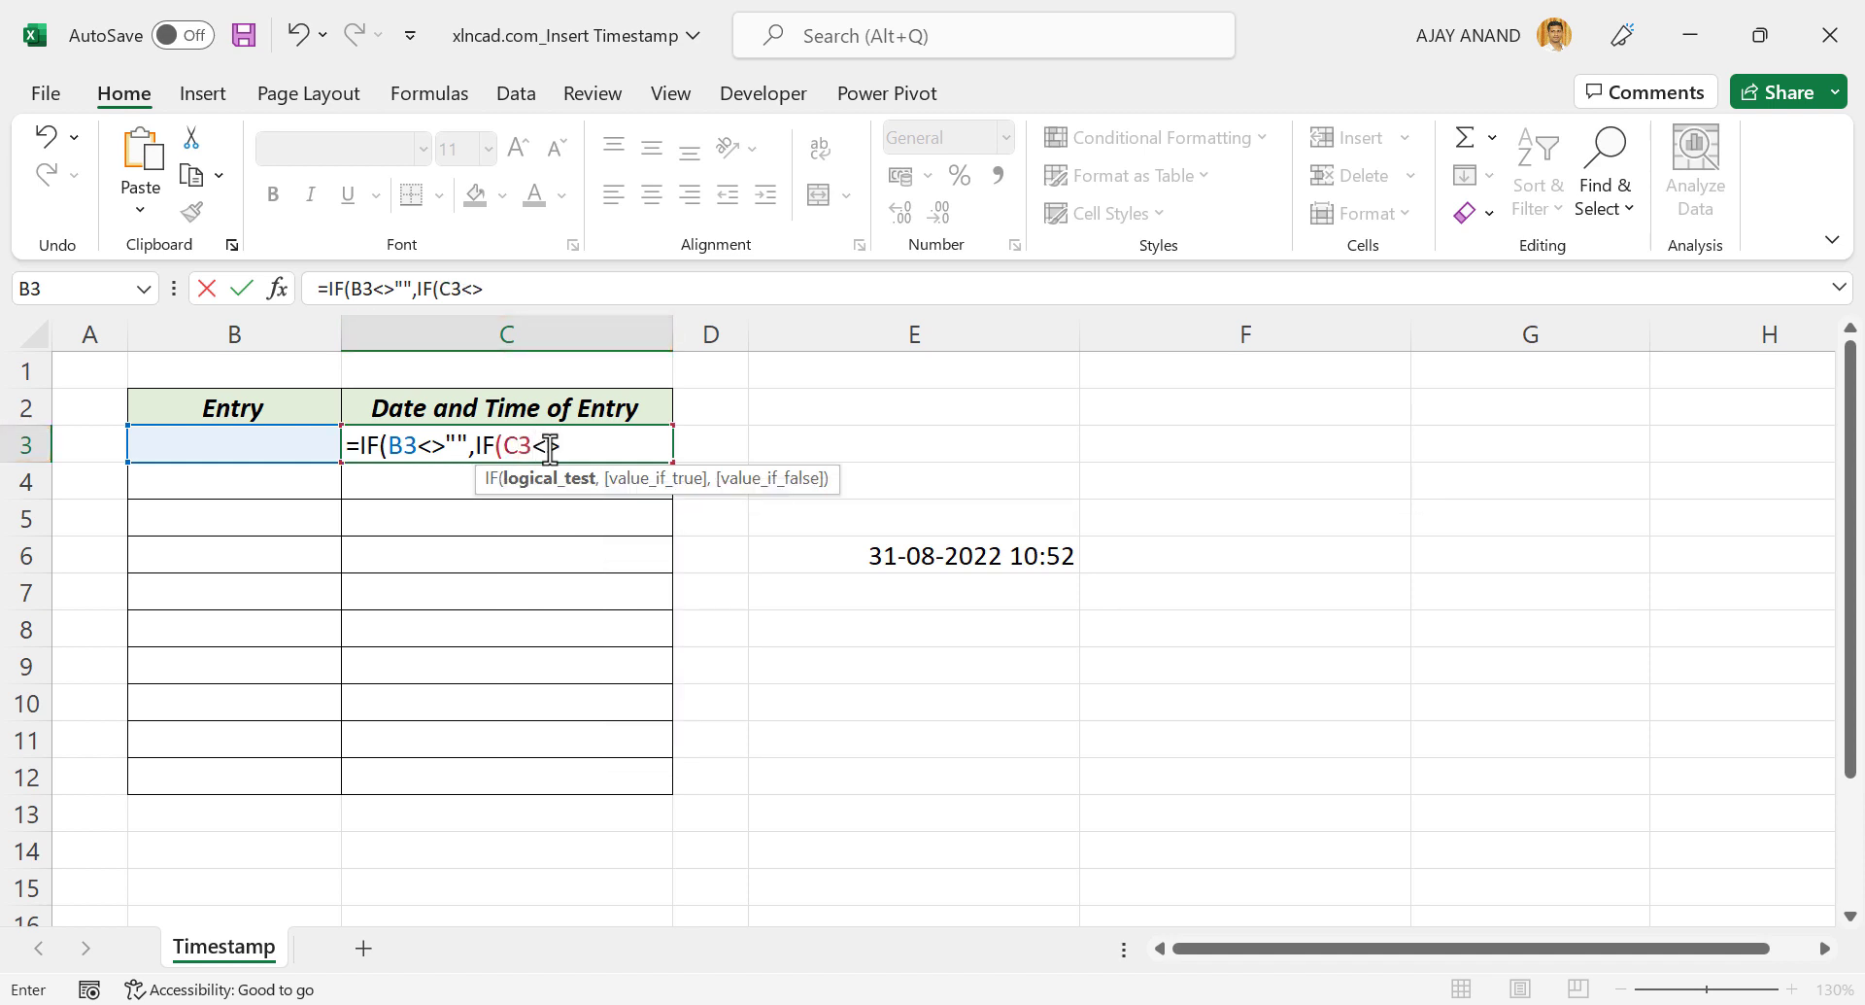
type(">\"\",")
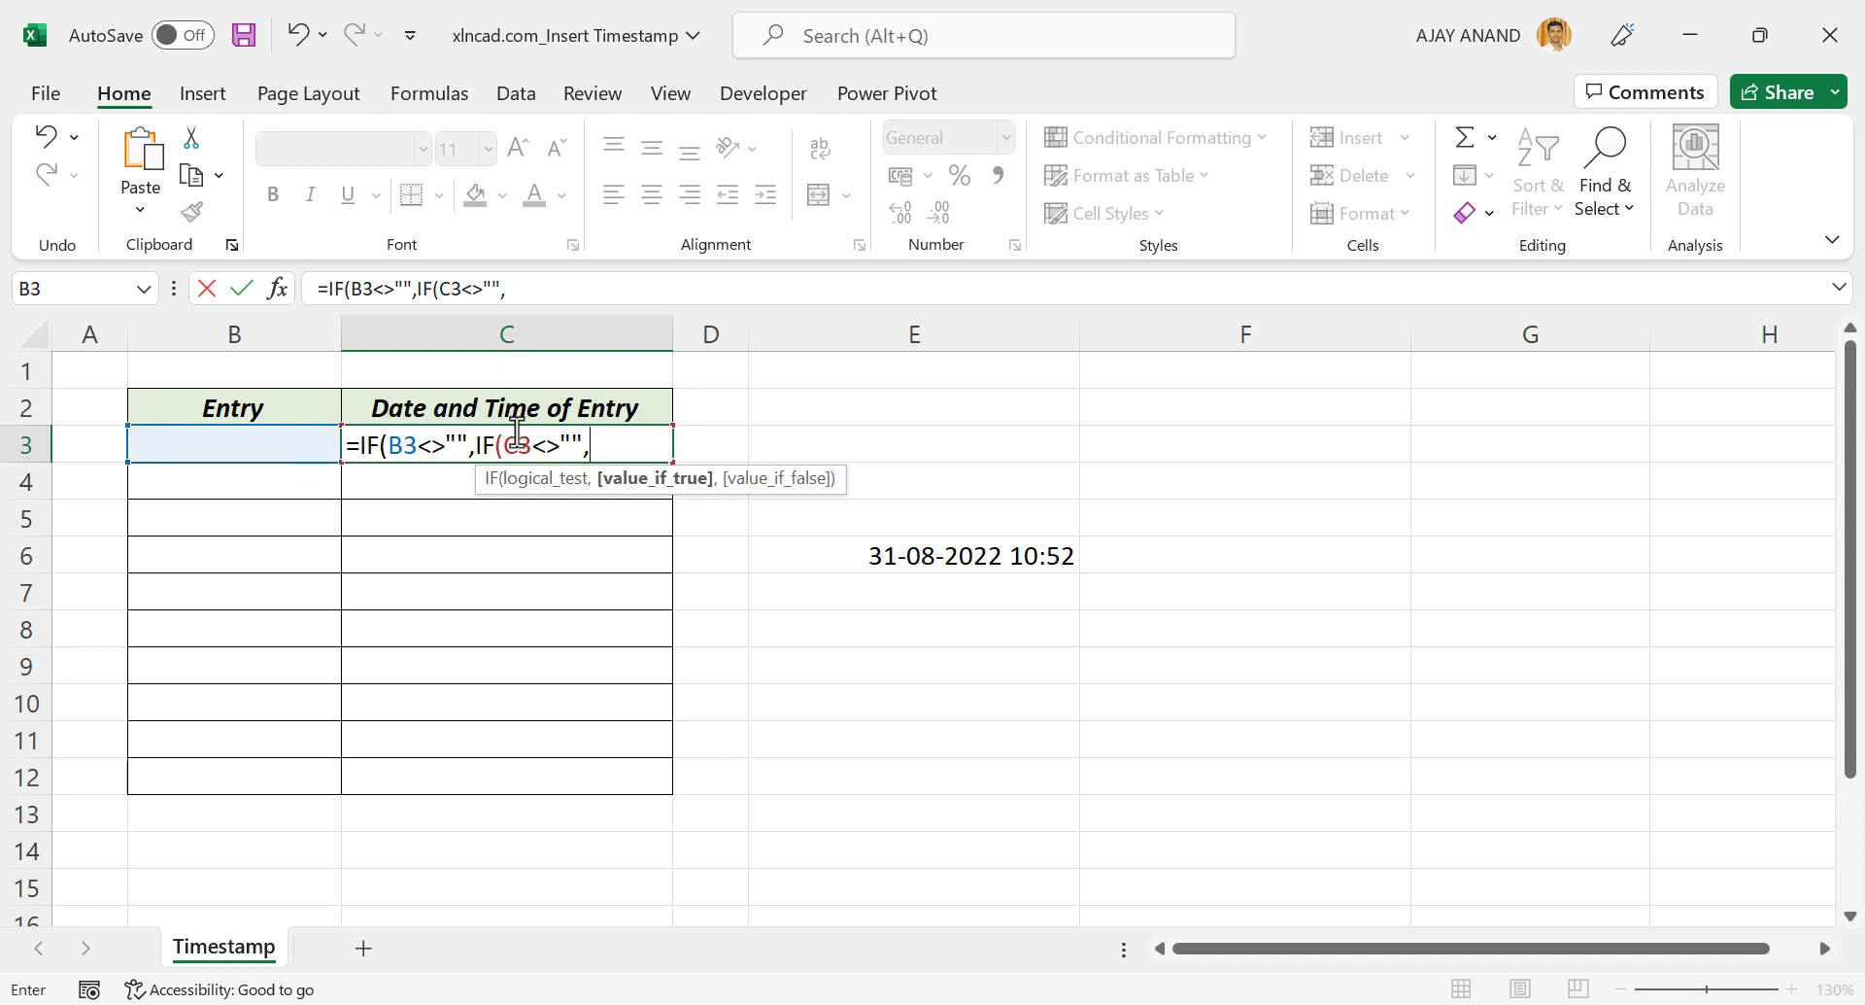
type("C3")
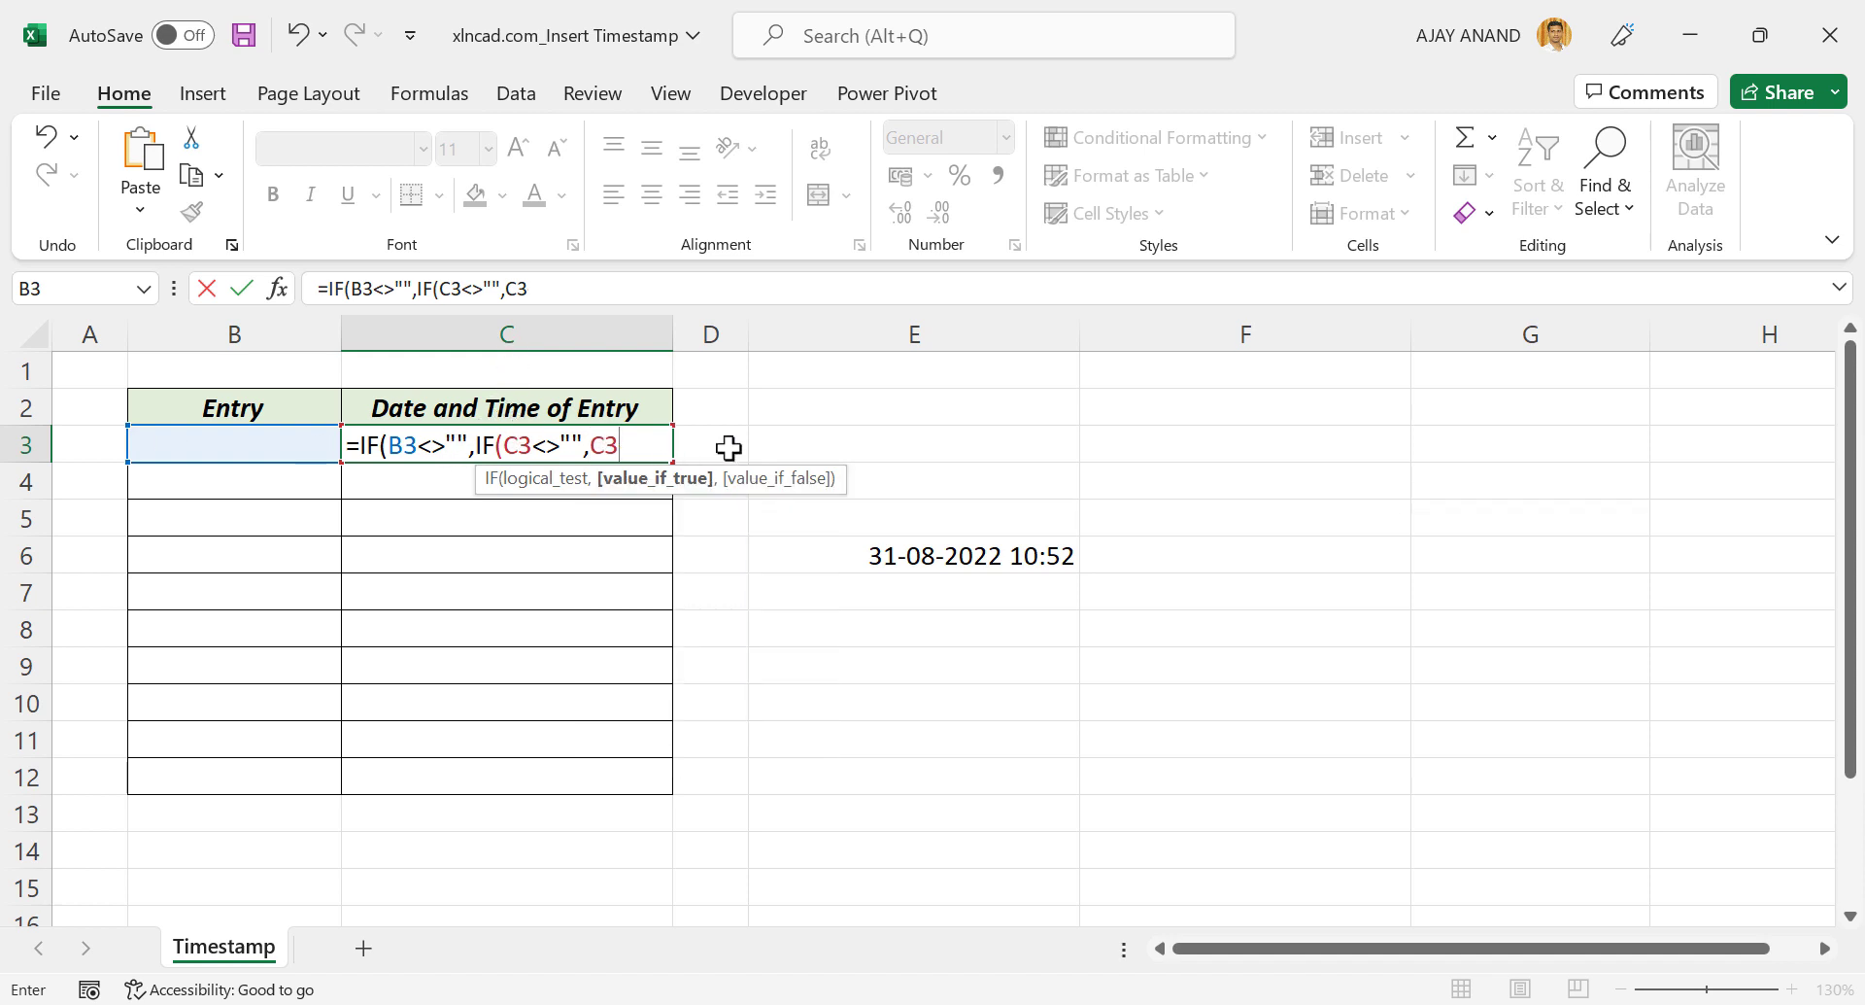
type(",")
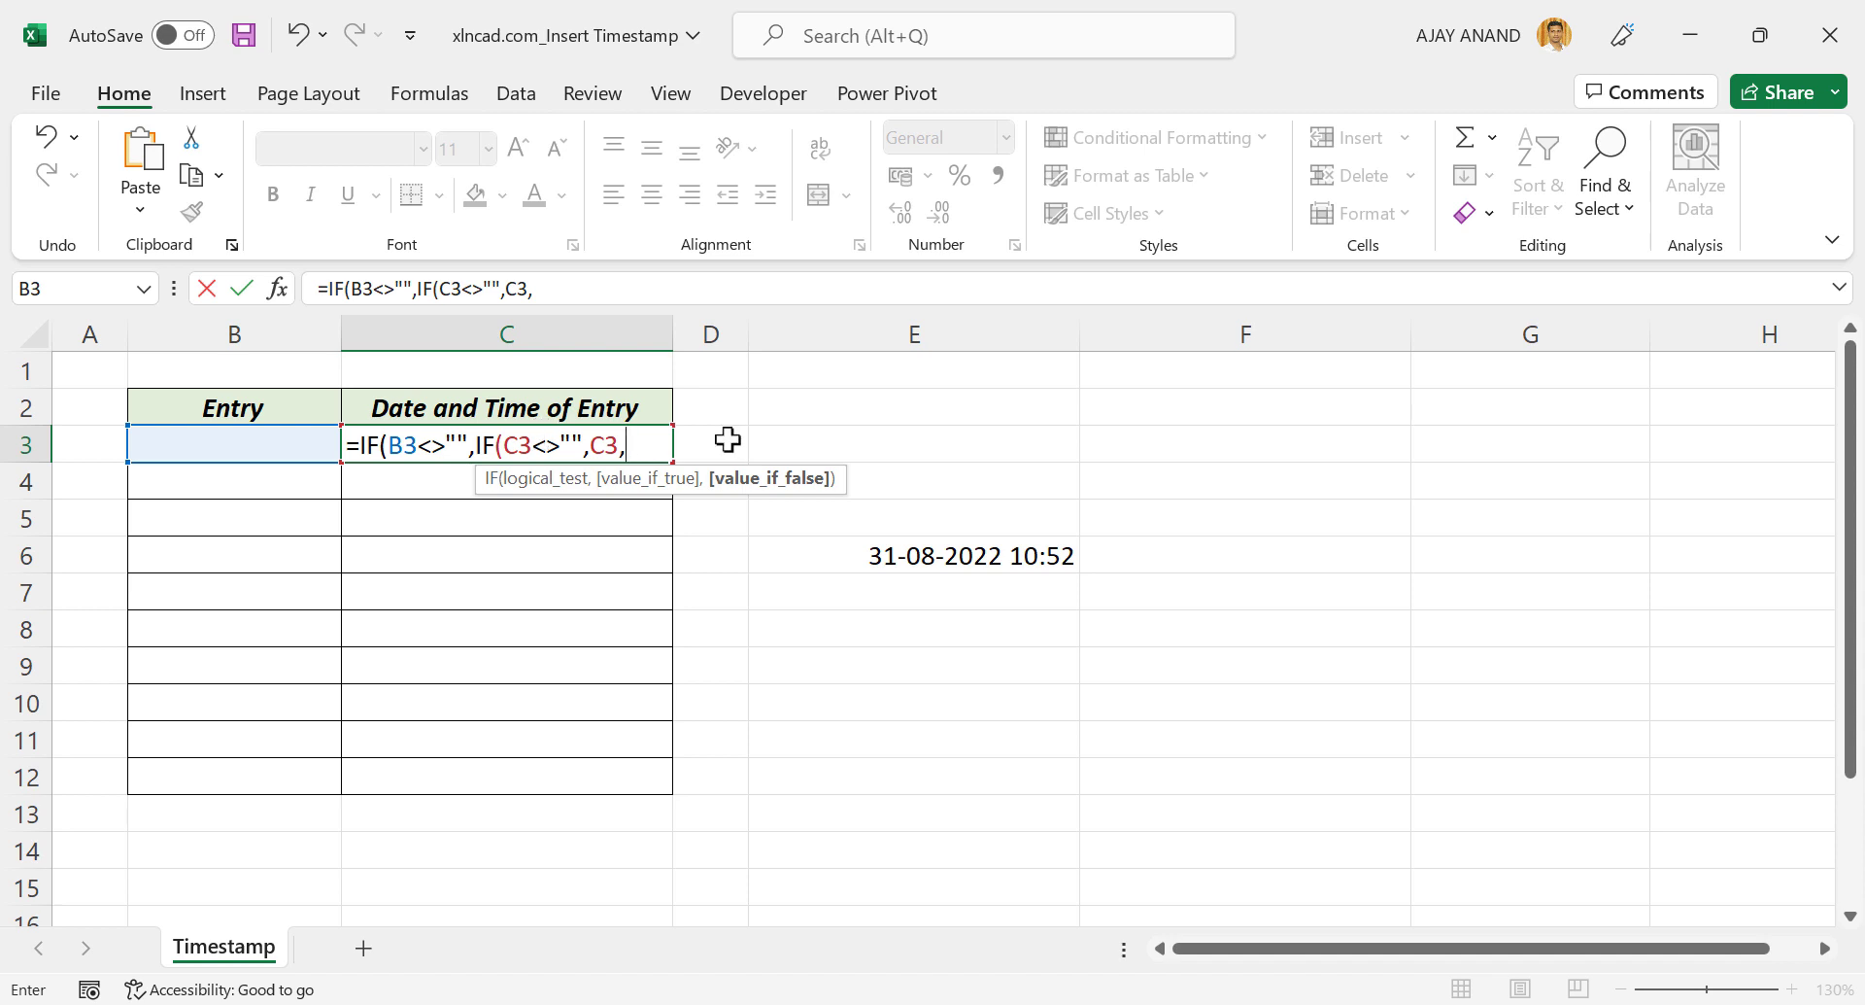
type("NOW()")
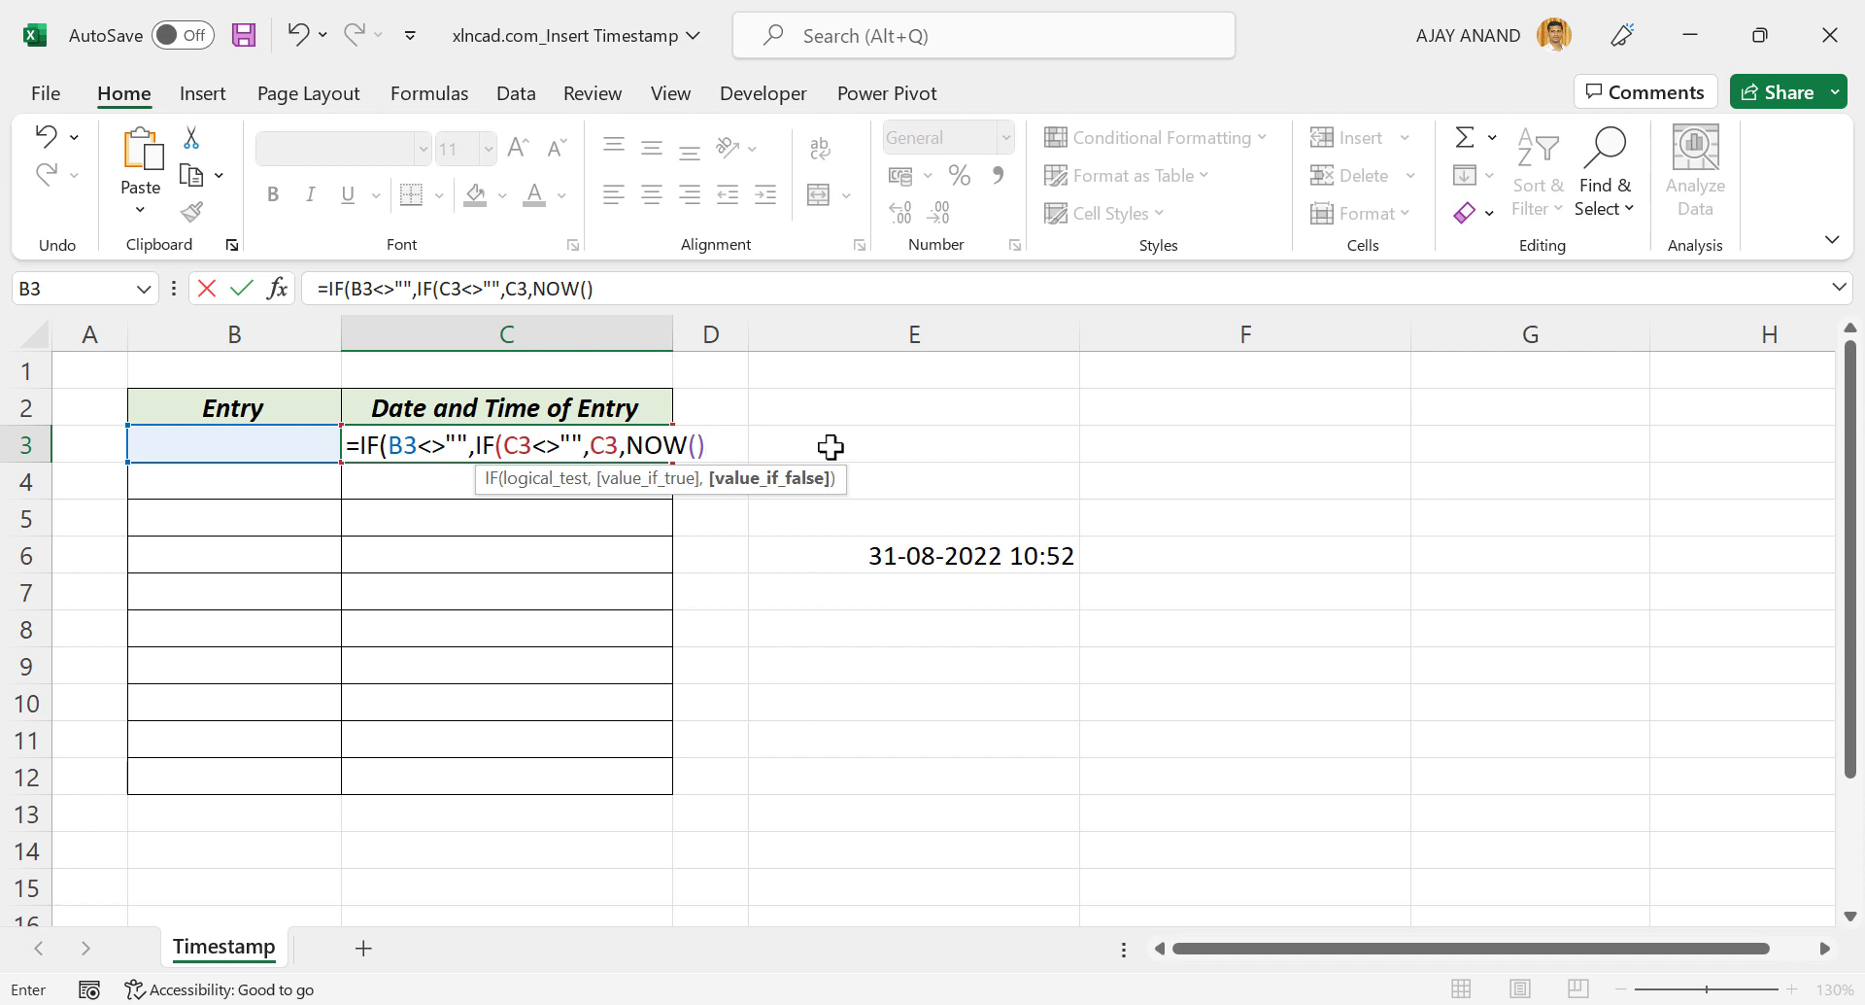
type("),")
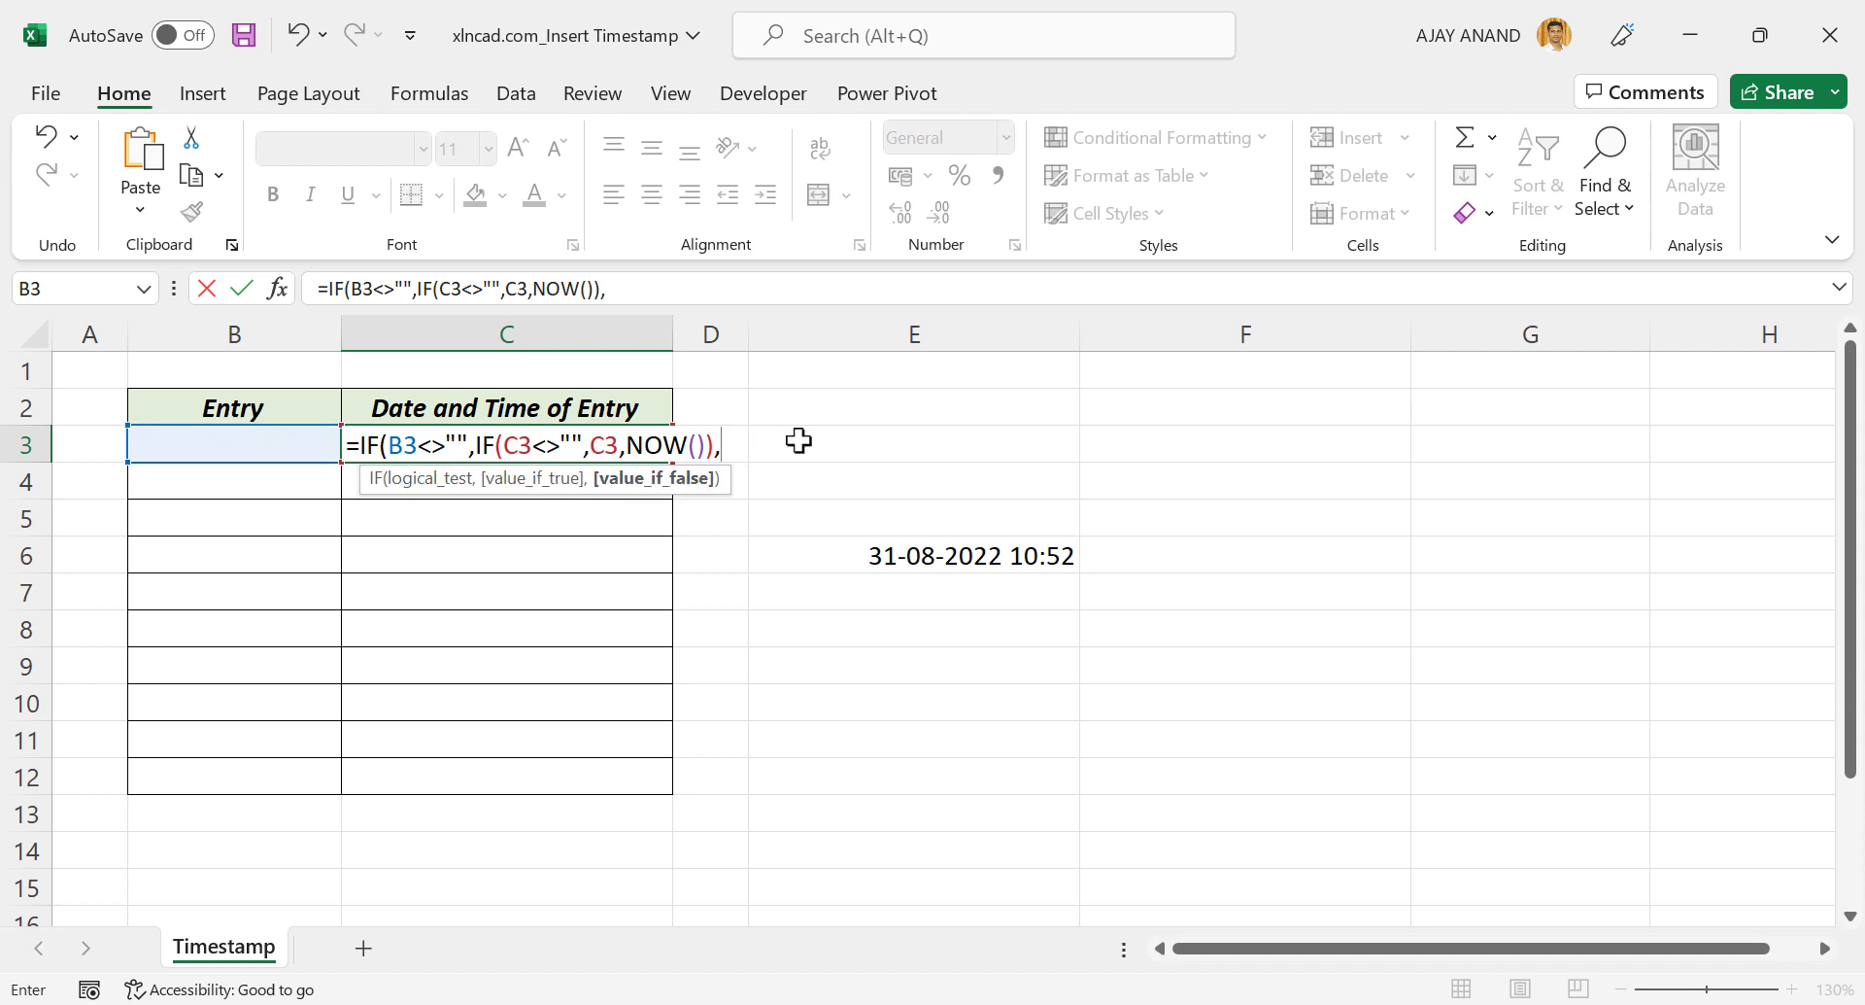
type("\"\")")
key("Return")
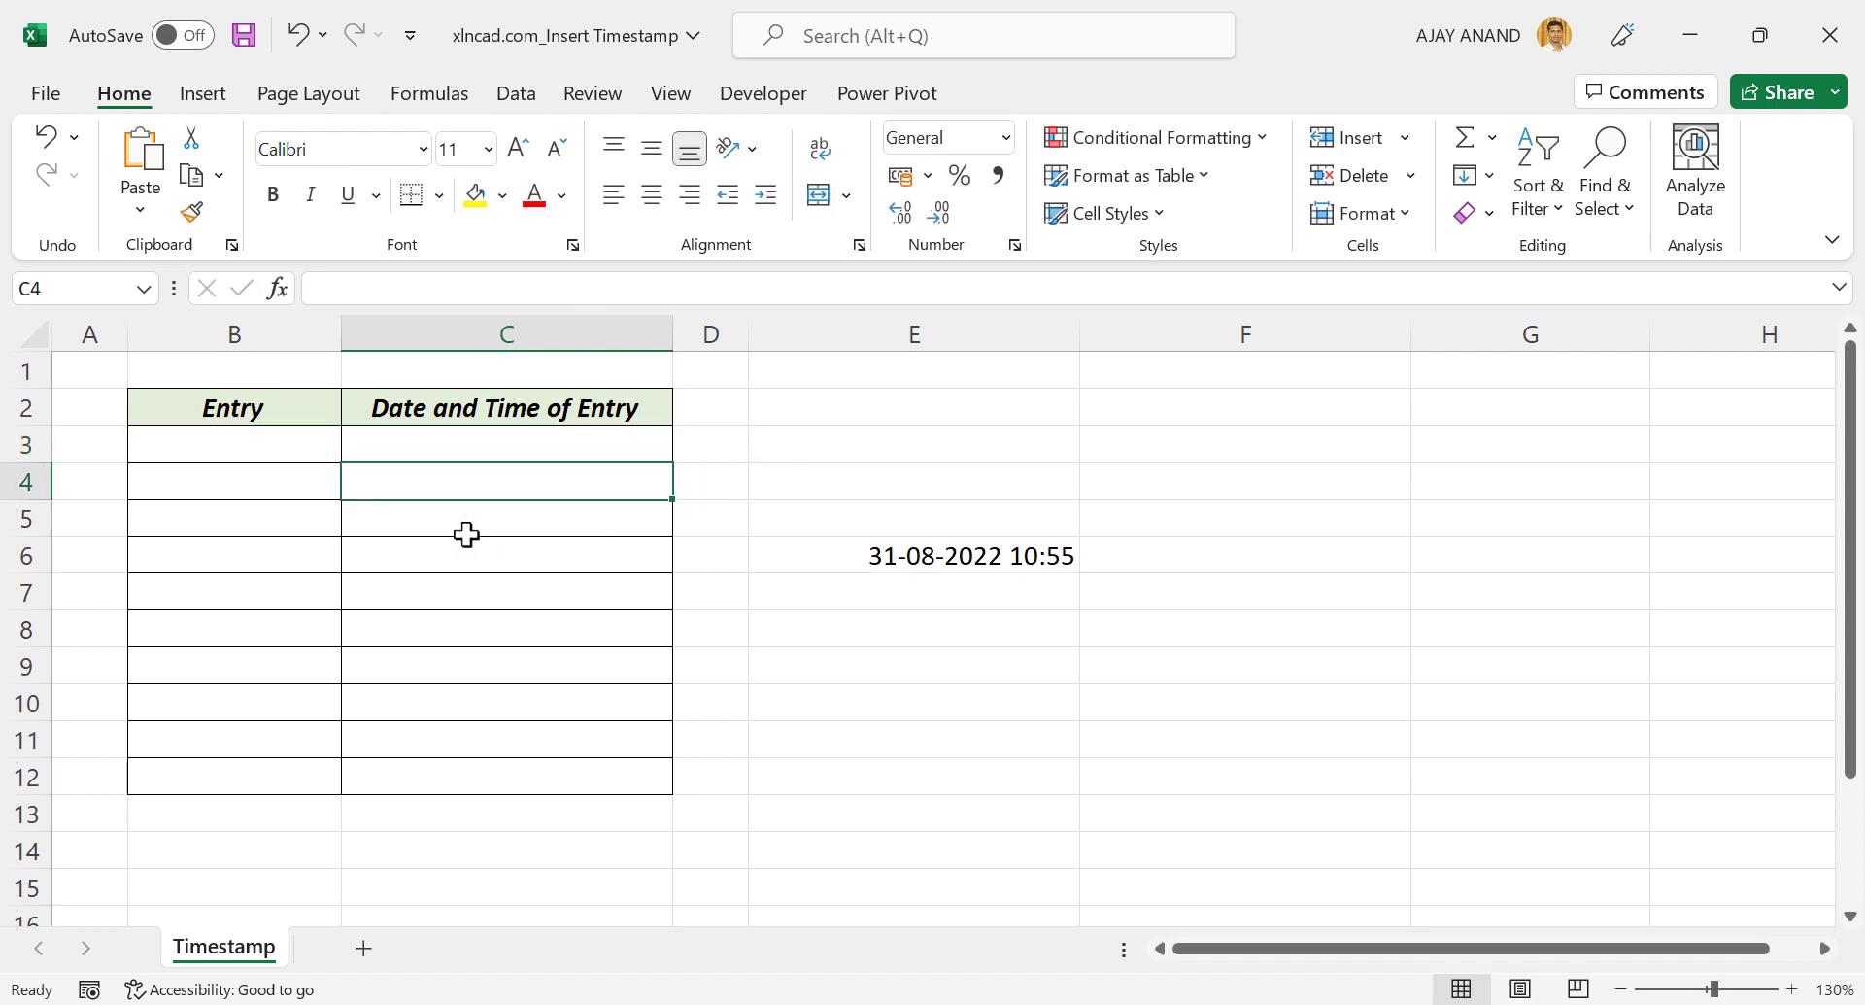
Step: Enter Test in B3 so C3 fills with the serial 44804.45536
left_click(229, 439)
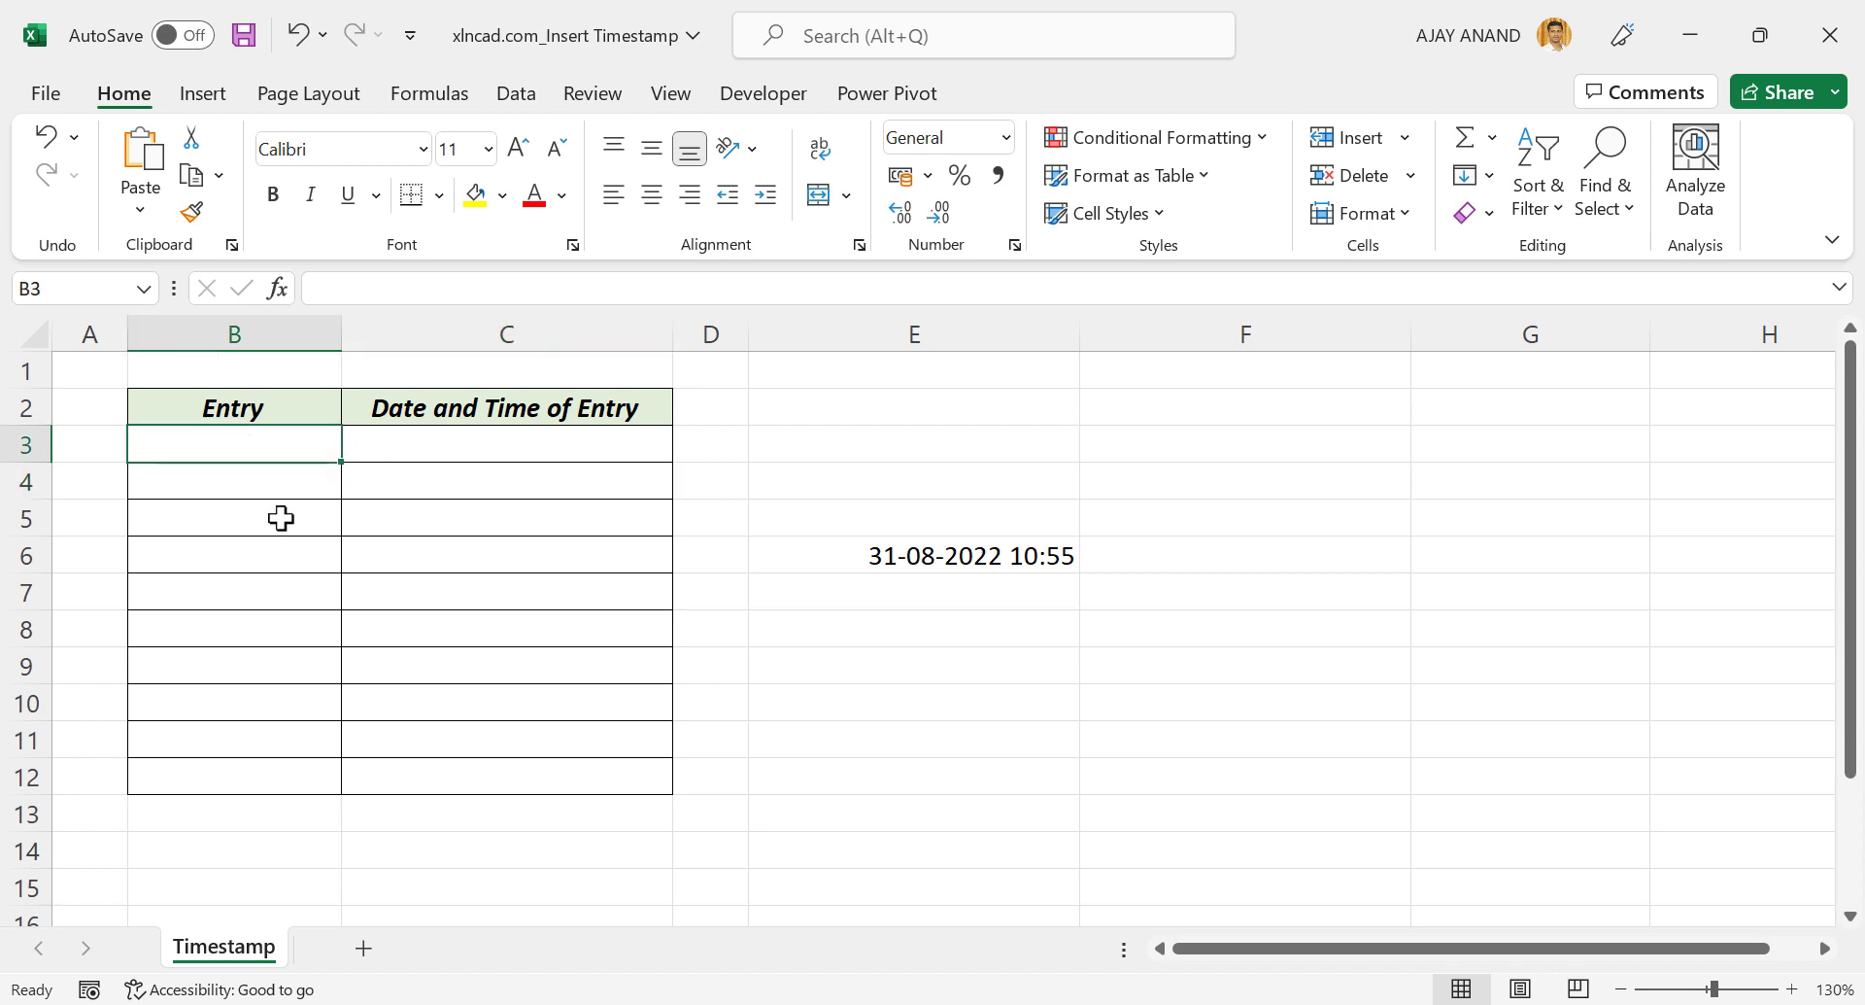
type("Test")
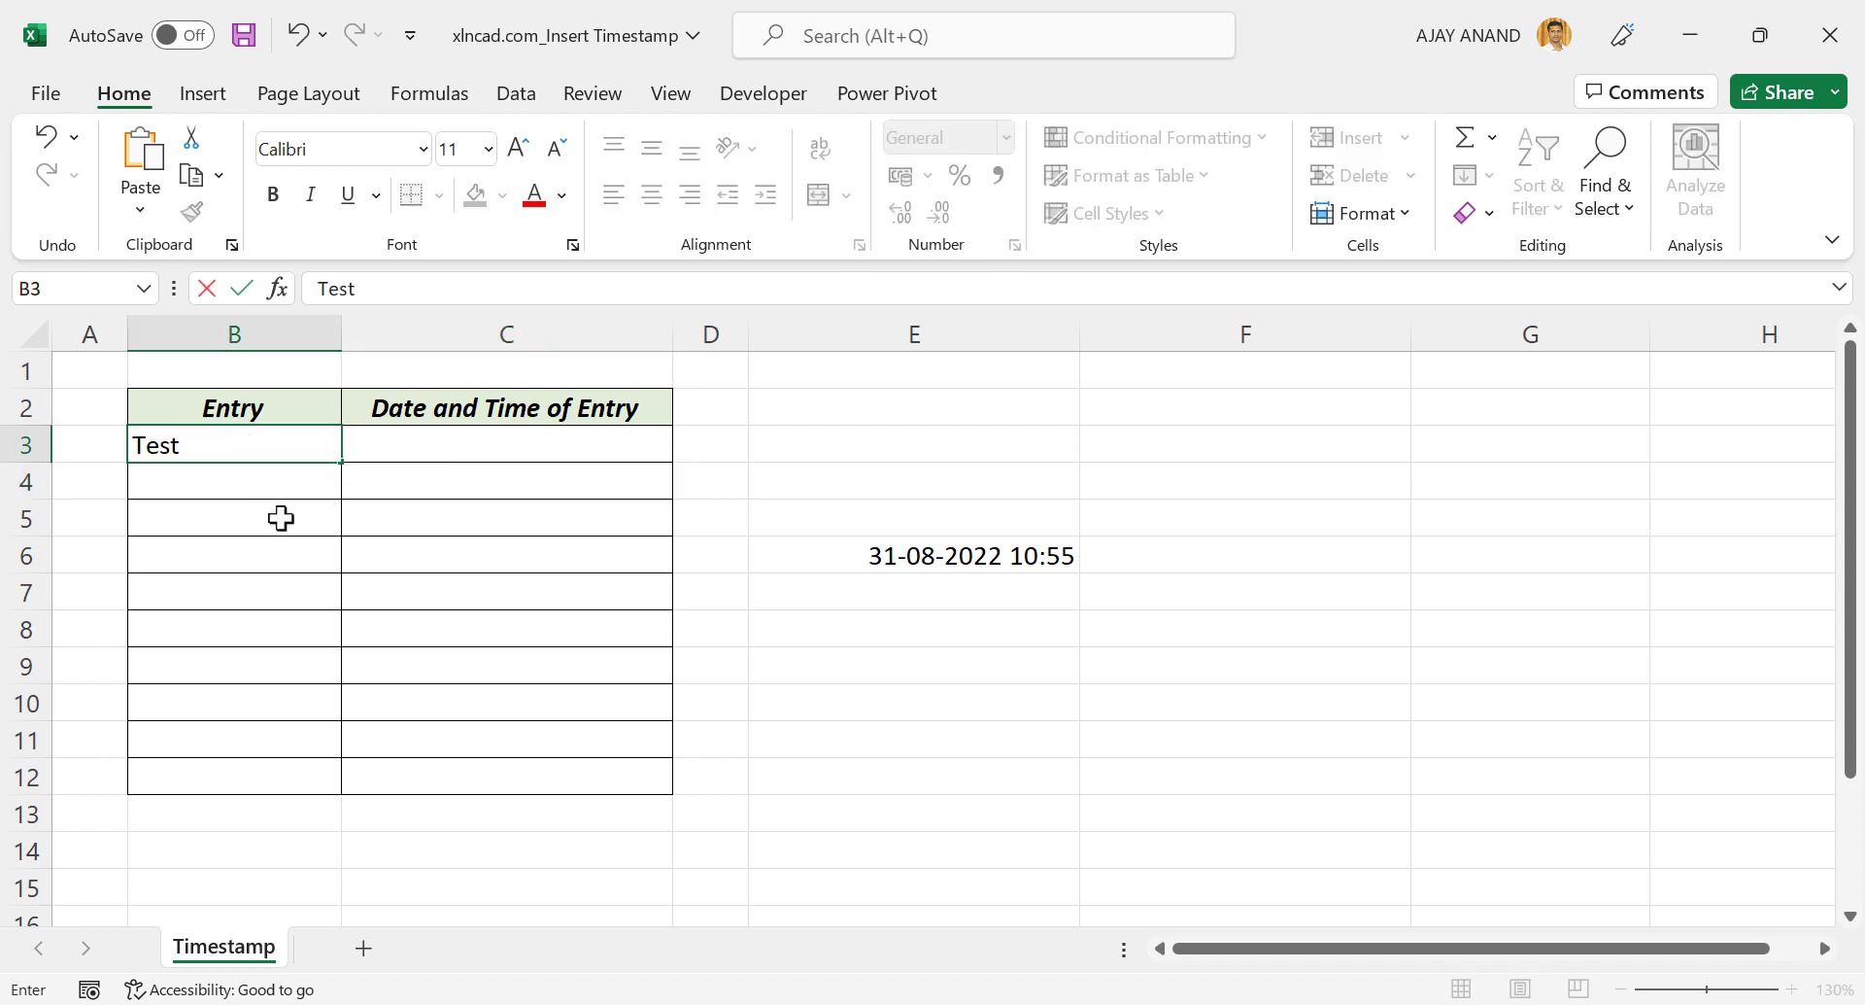
key("Return")
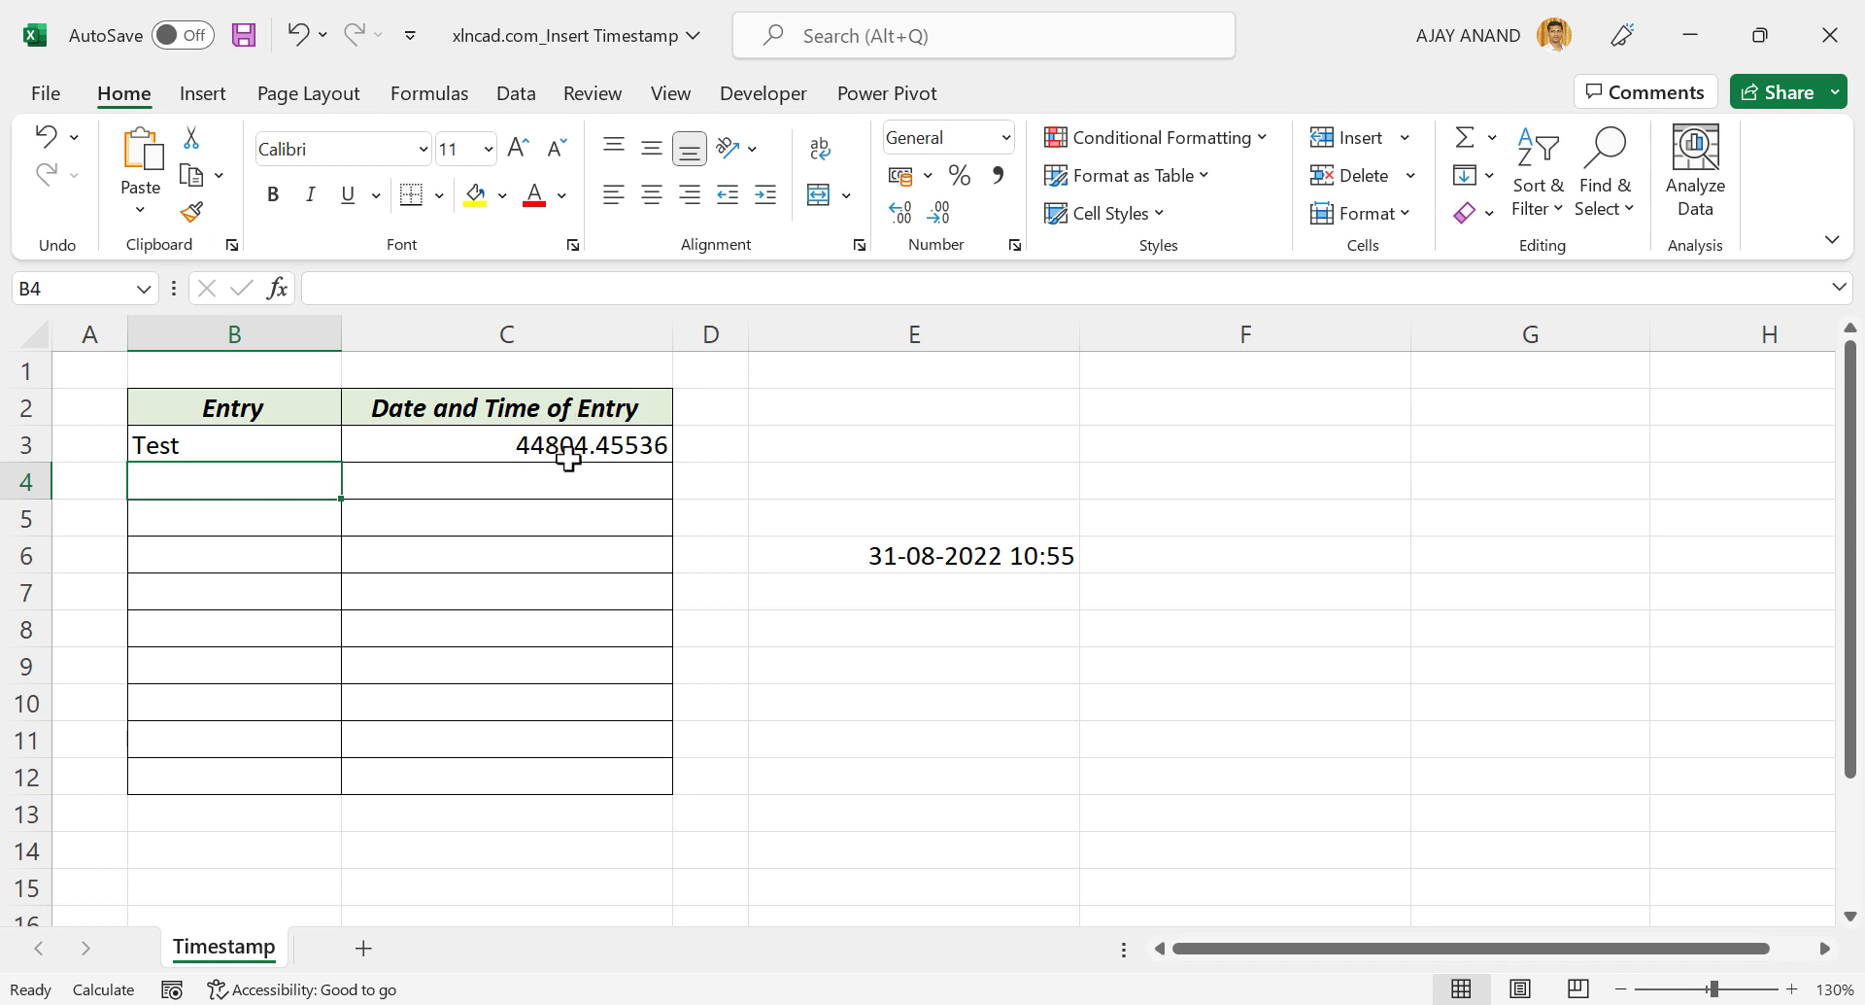
left_click(573, 443)
right_click(573, 443)
left_click(760, 853)
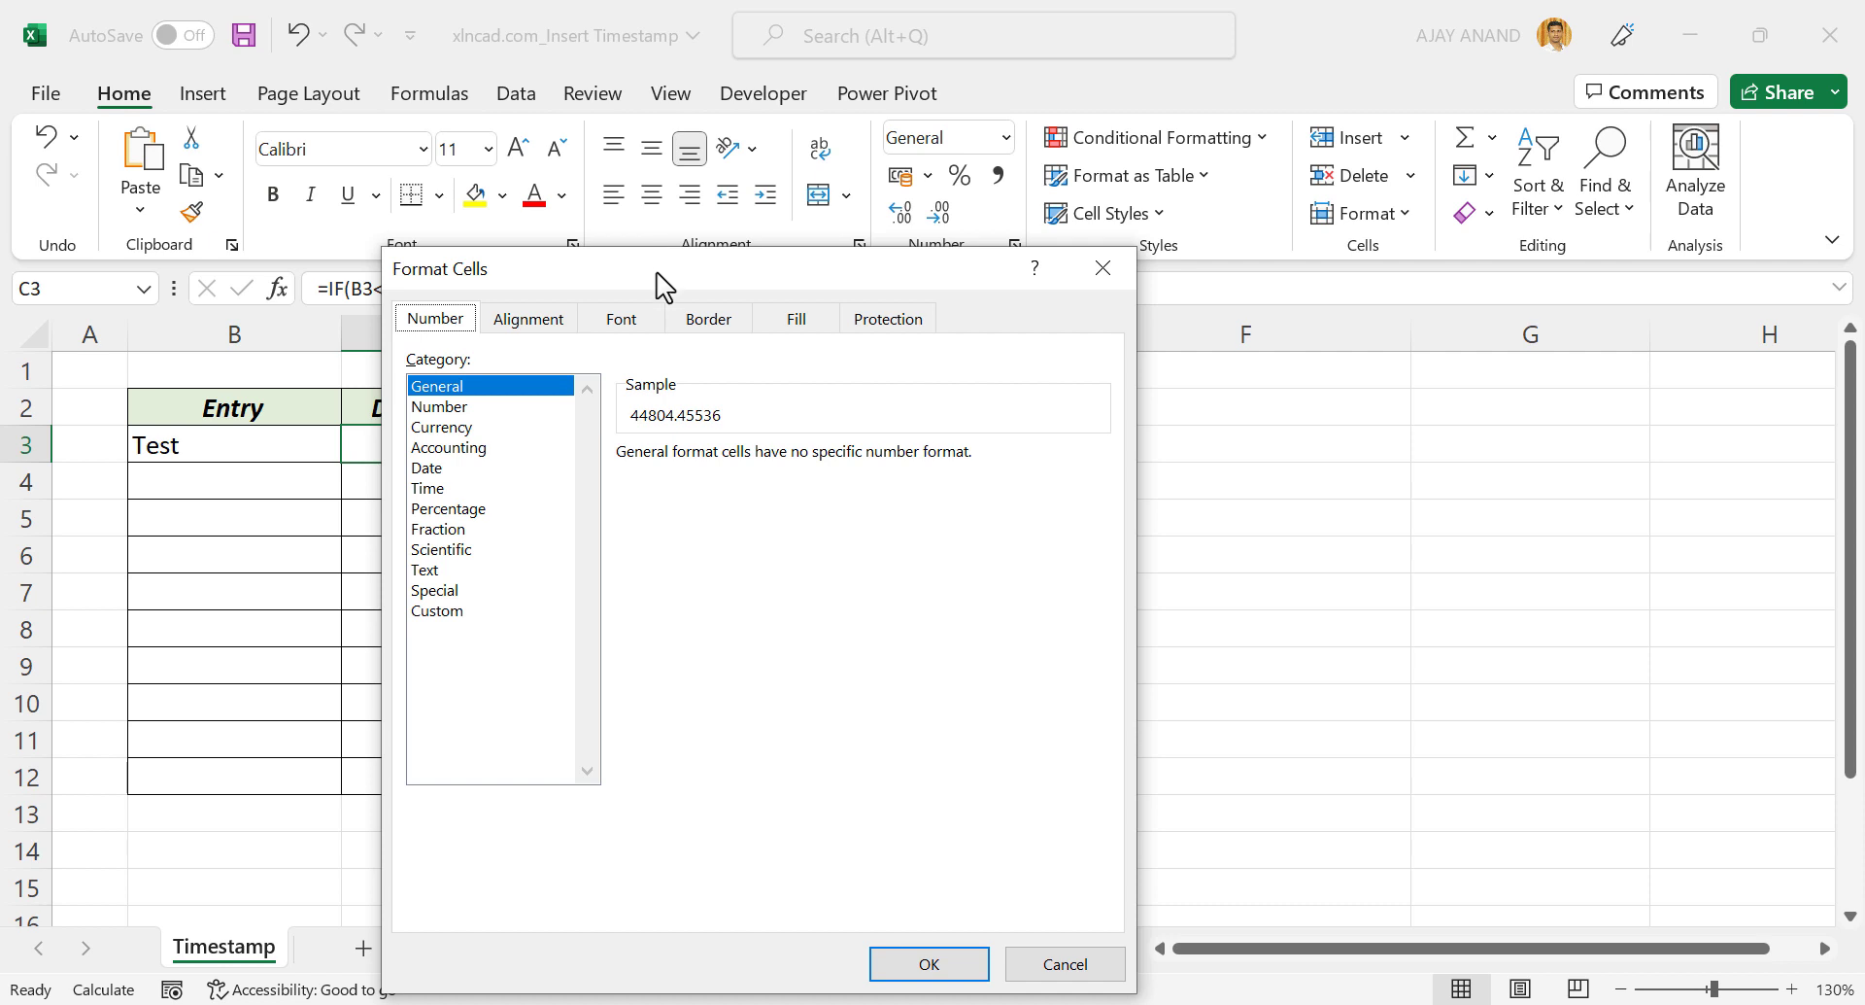
left_click_drag(665, 277, 1020, 209)
left_click(848, 538)
left_click_drag(1448, 476, 1447, 581)
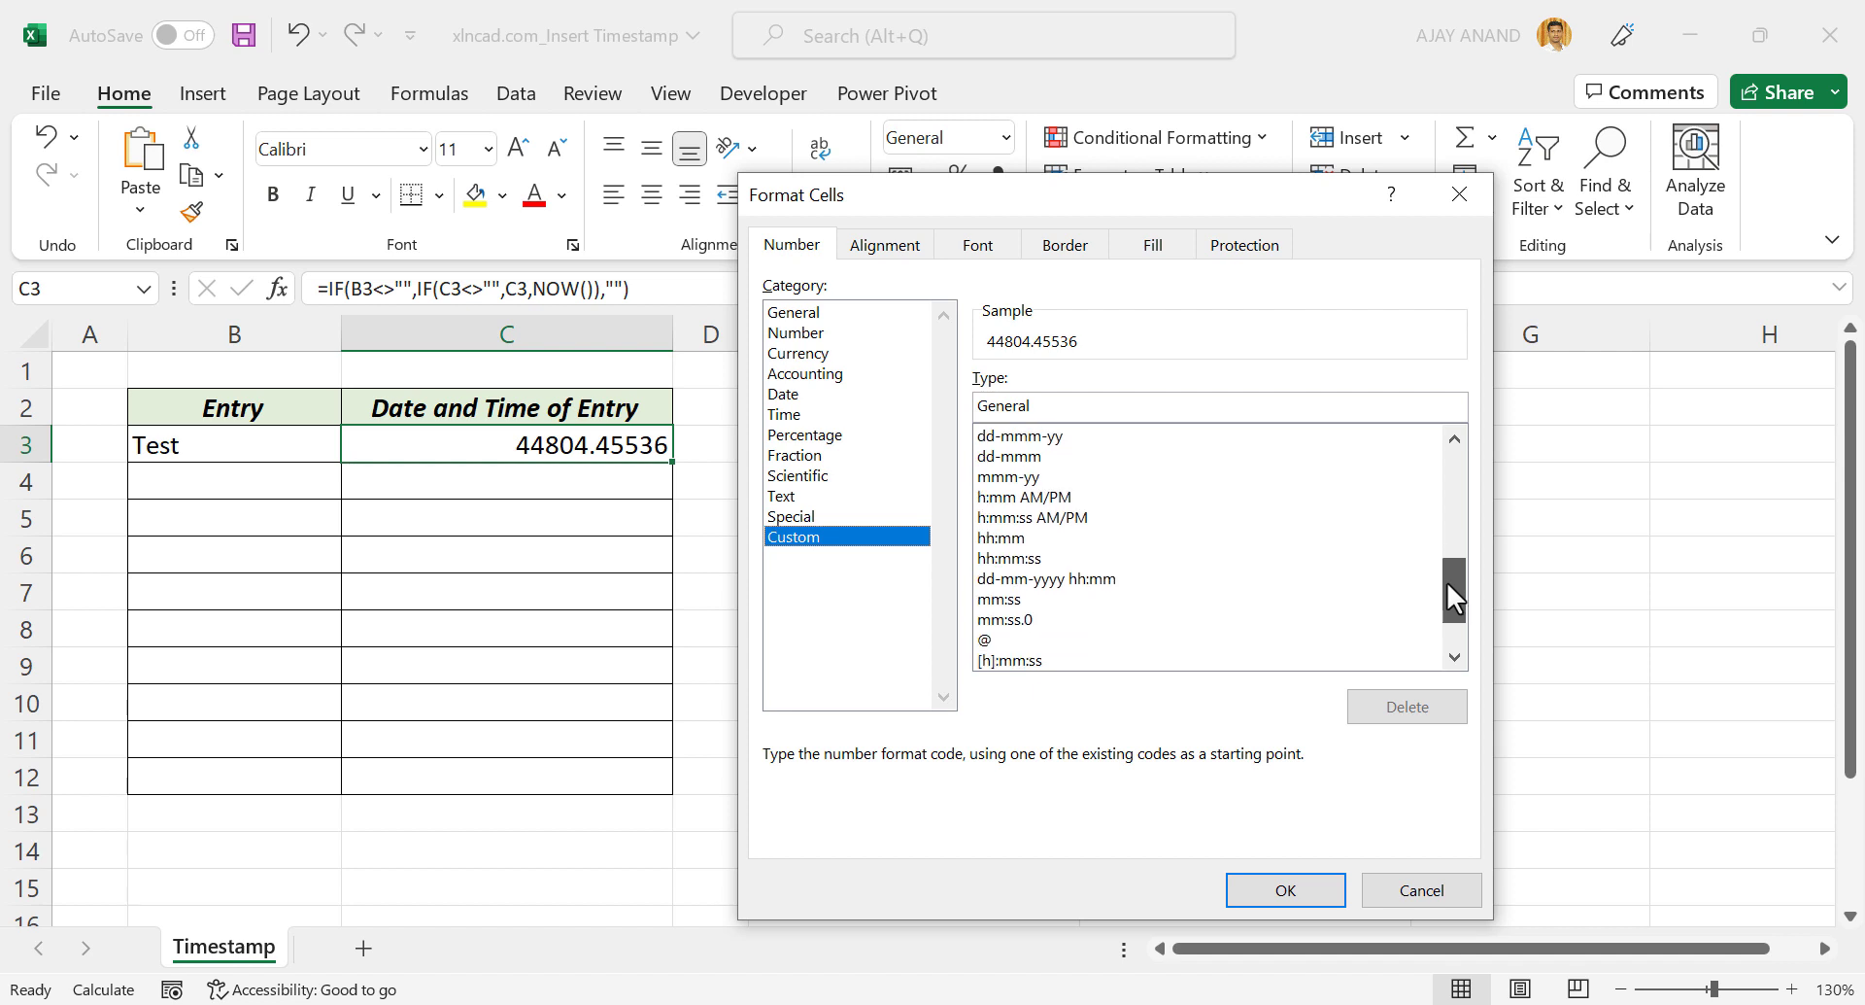
left_click(1047, 580)
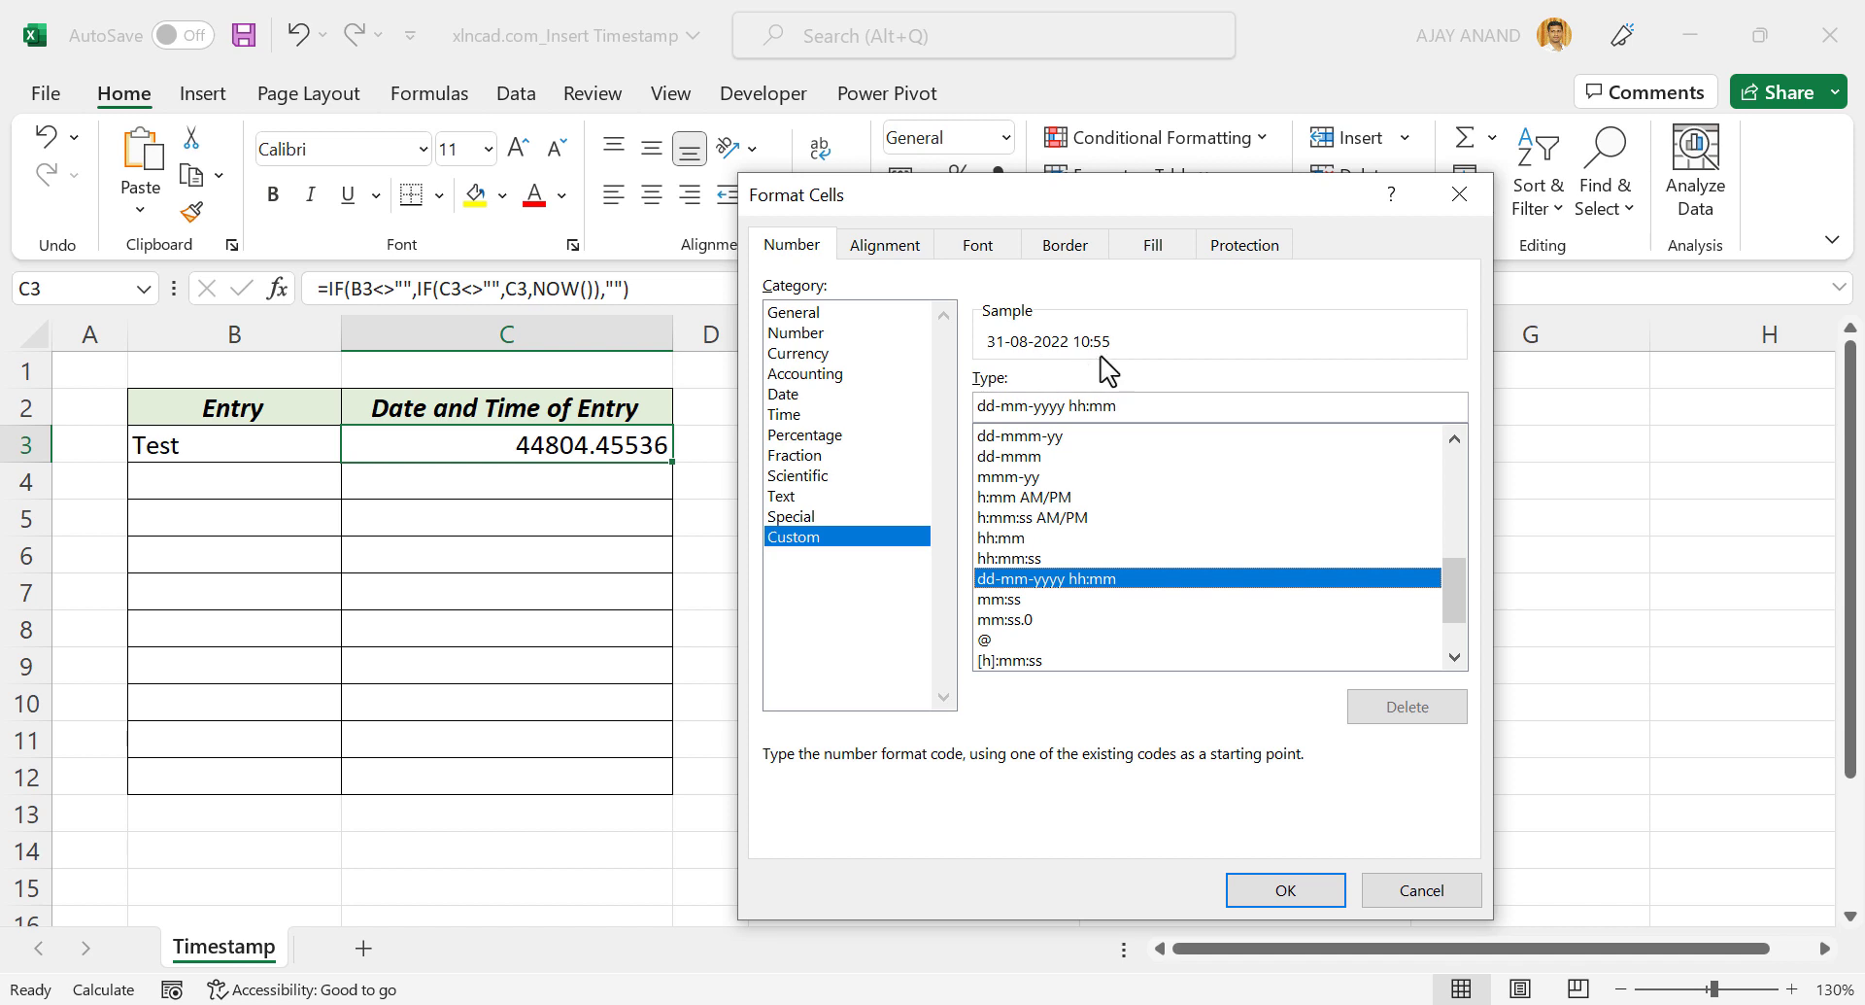
left_click(1171, 410)
type(":")
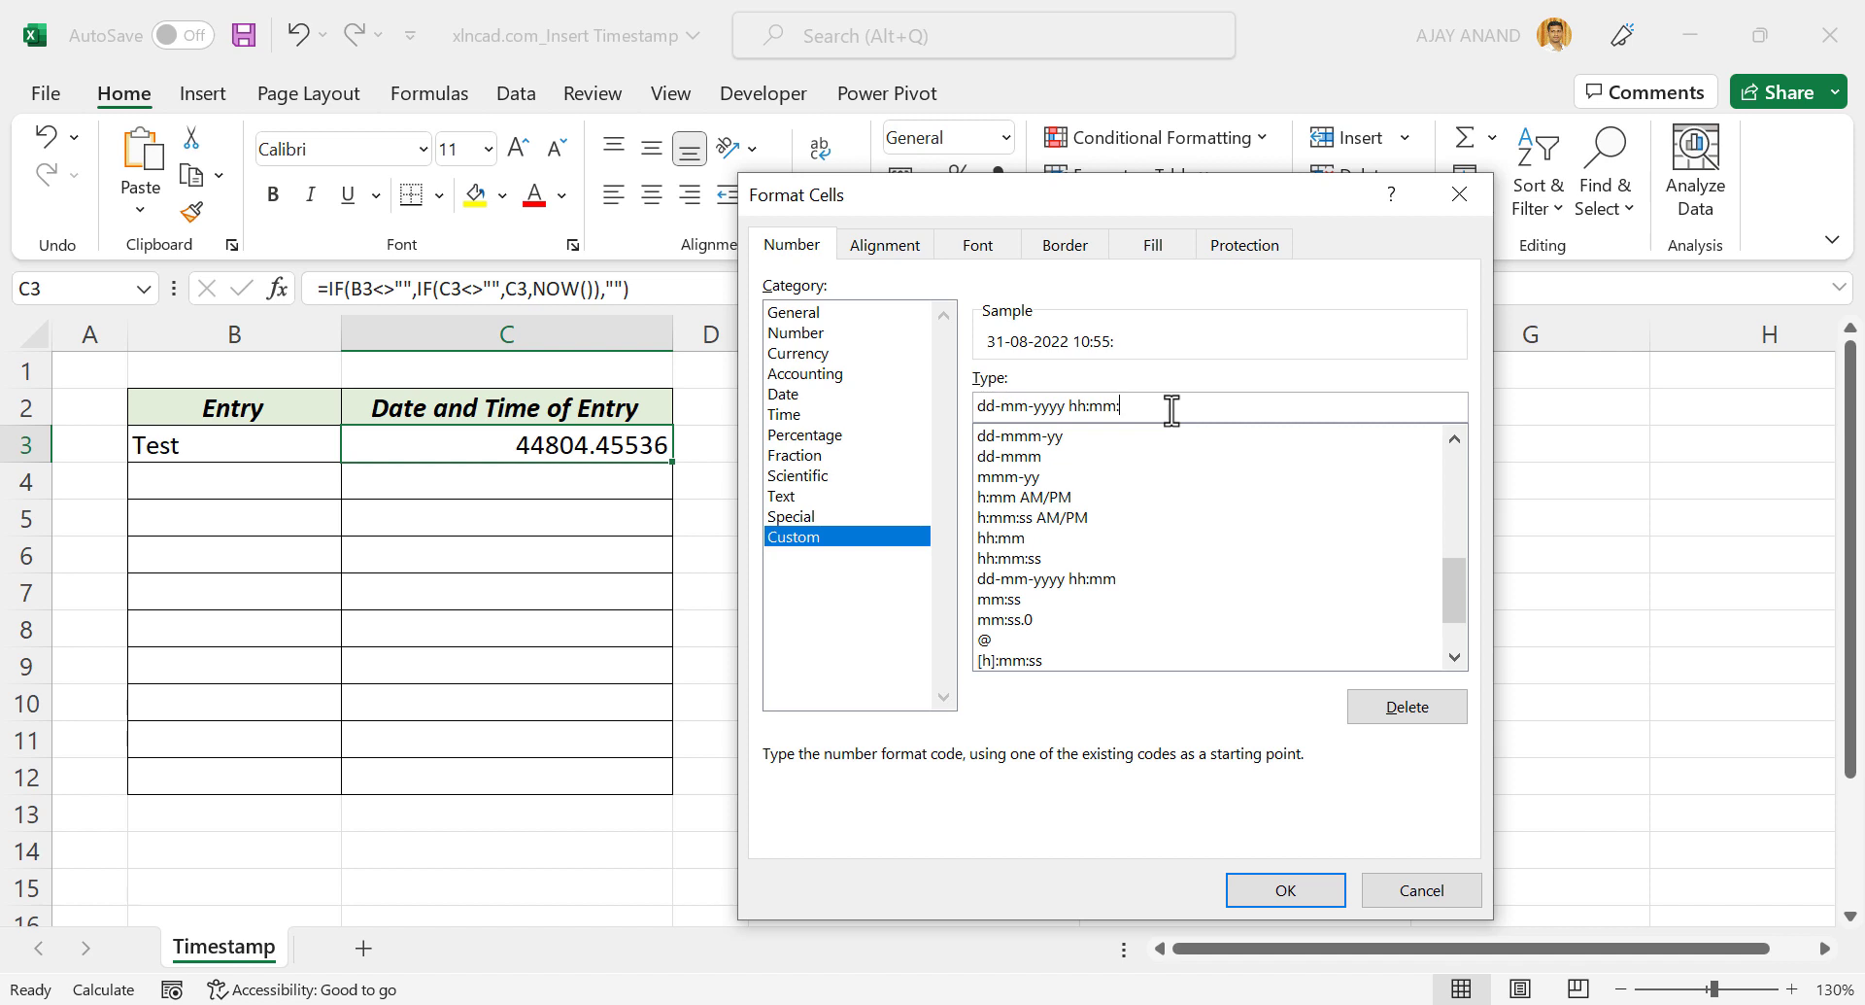
type("ss")
left_click(1260, 891)
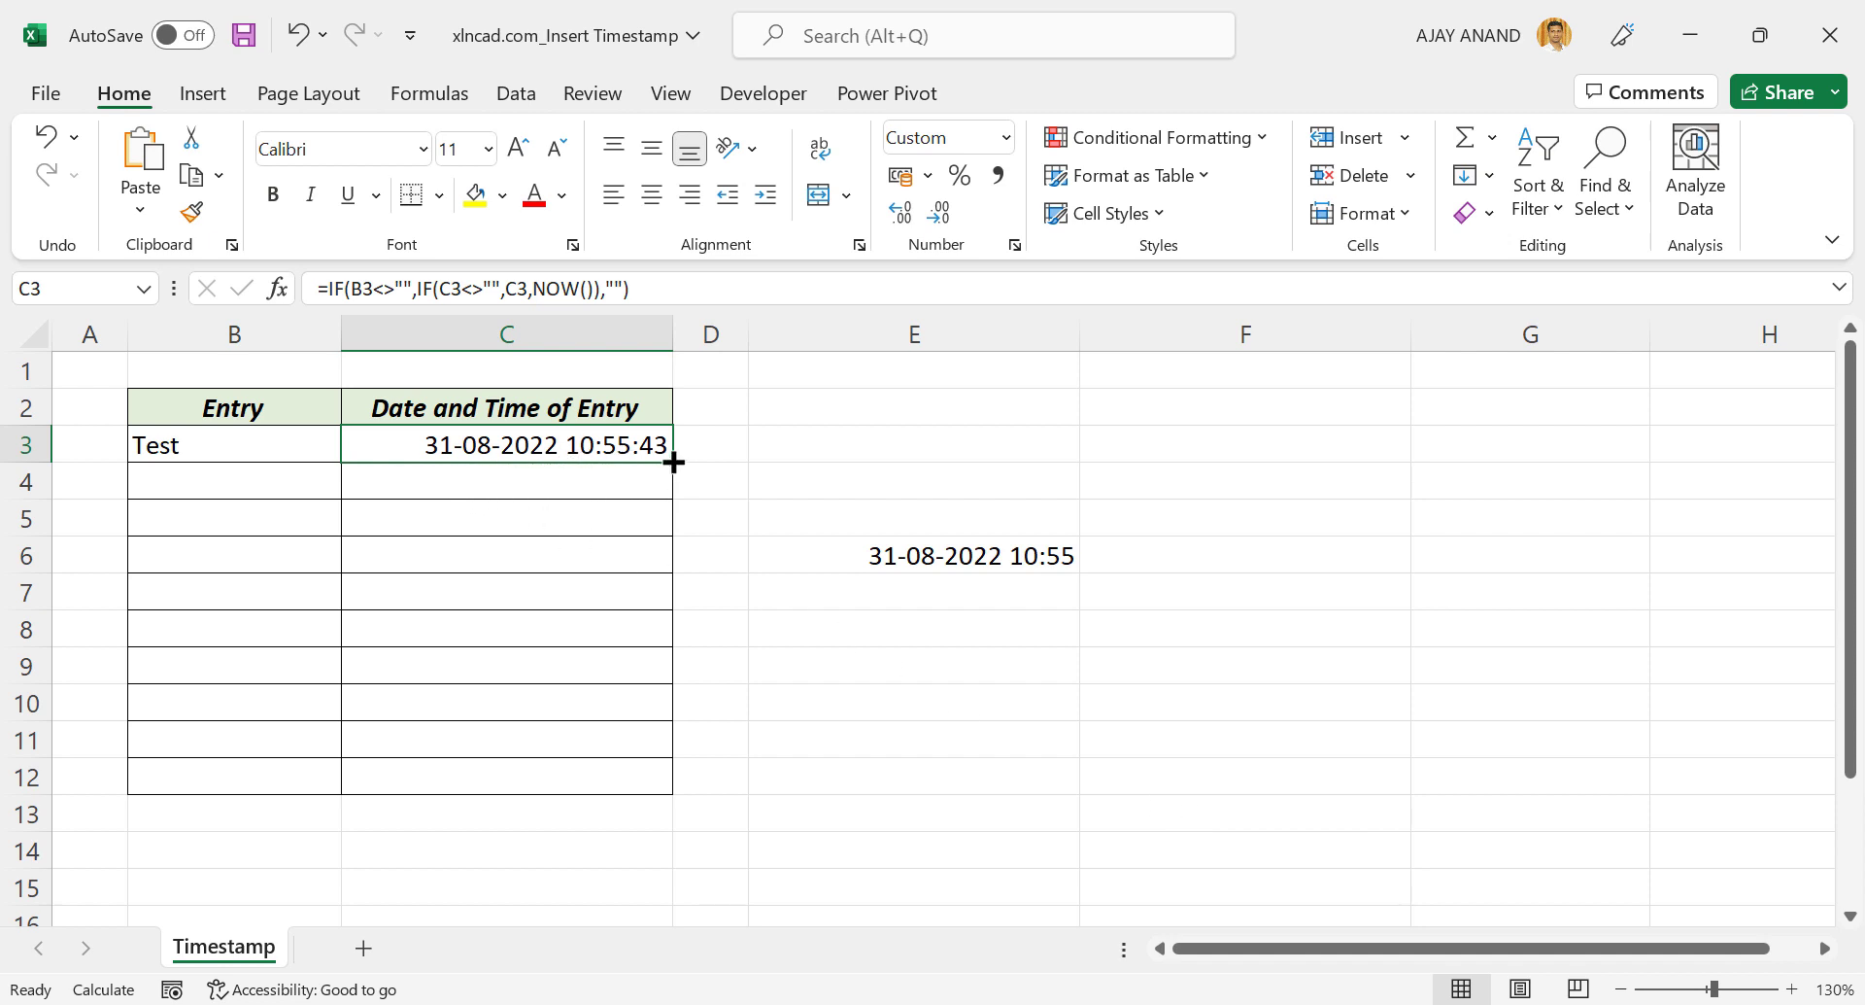
Step: Fill C3's formula down to C10, then enter Abc in B5 and Test 3 in B9
left_click_drag(674, 462, 674, 793)
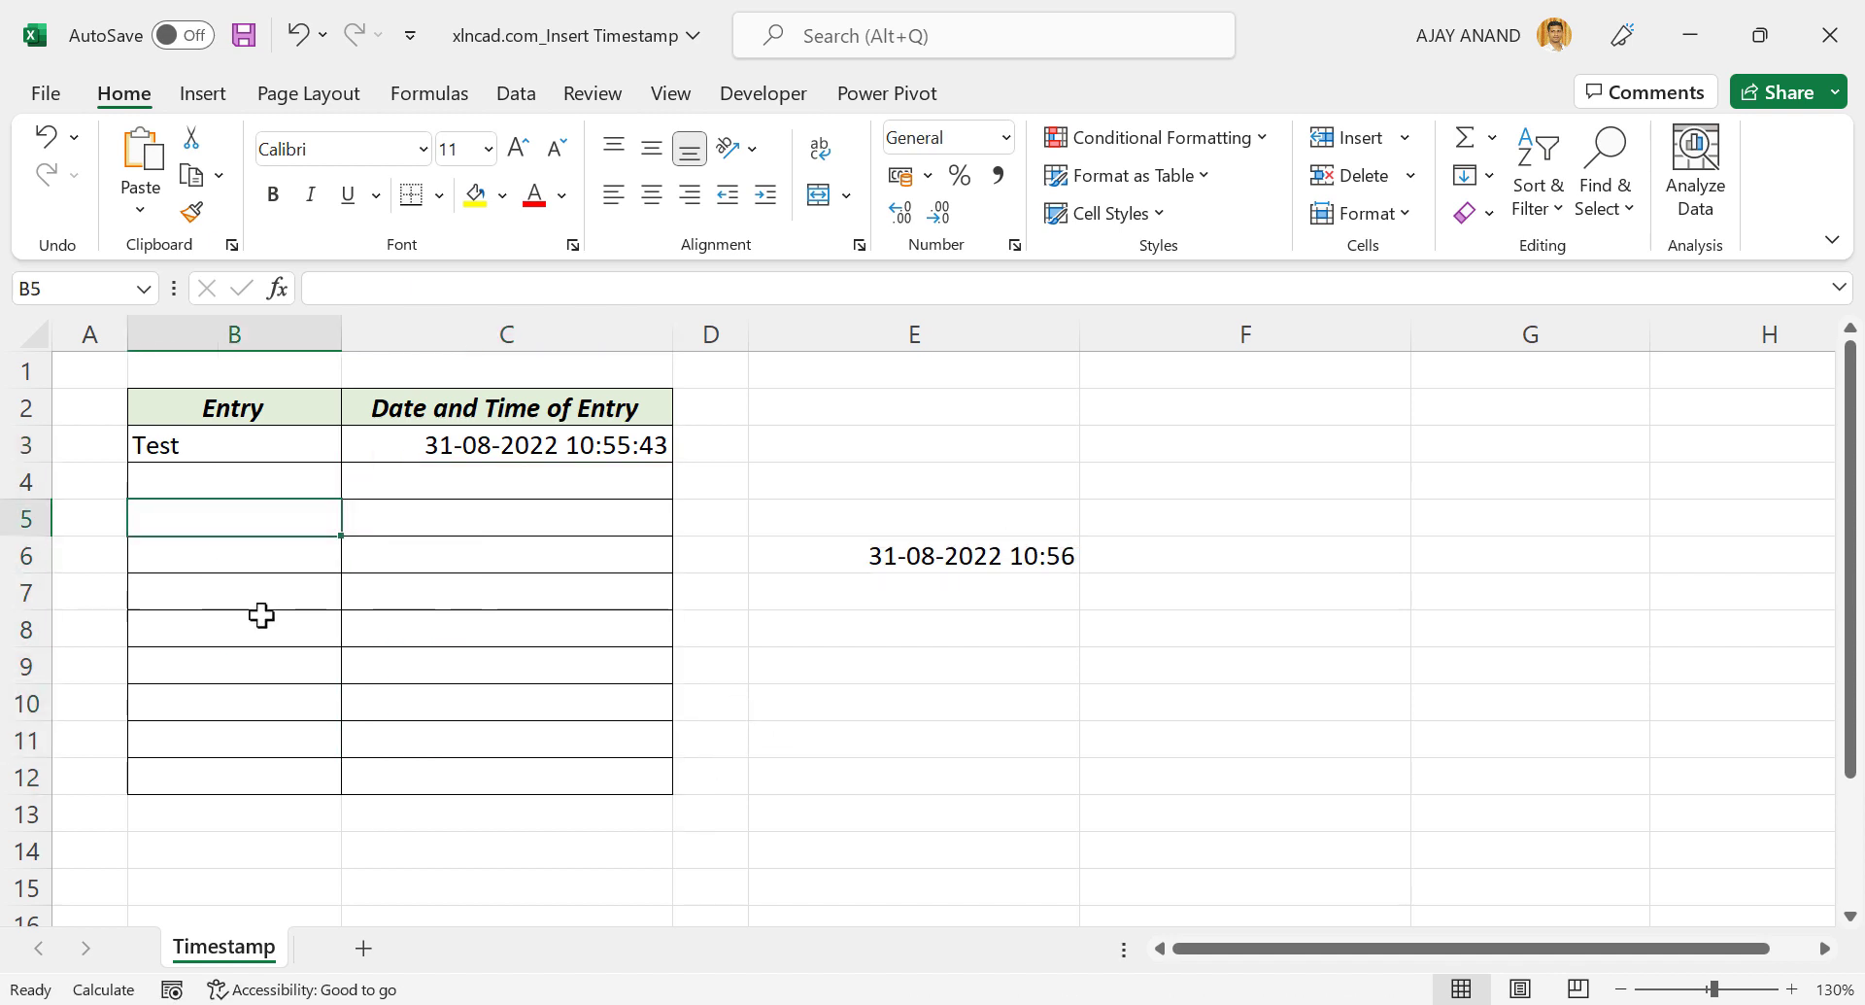
type("Abc")
key("Return")
key("Down")
key("Down")
key("Down")
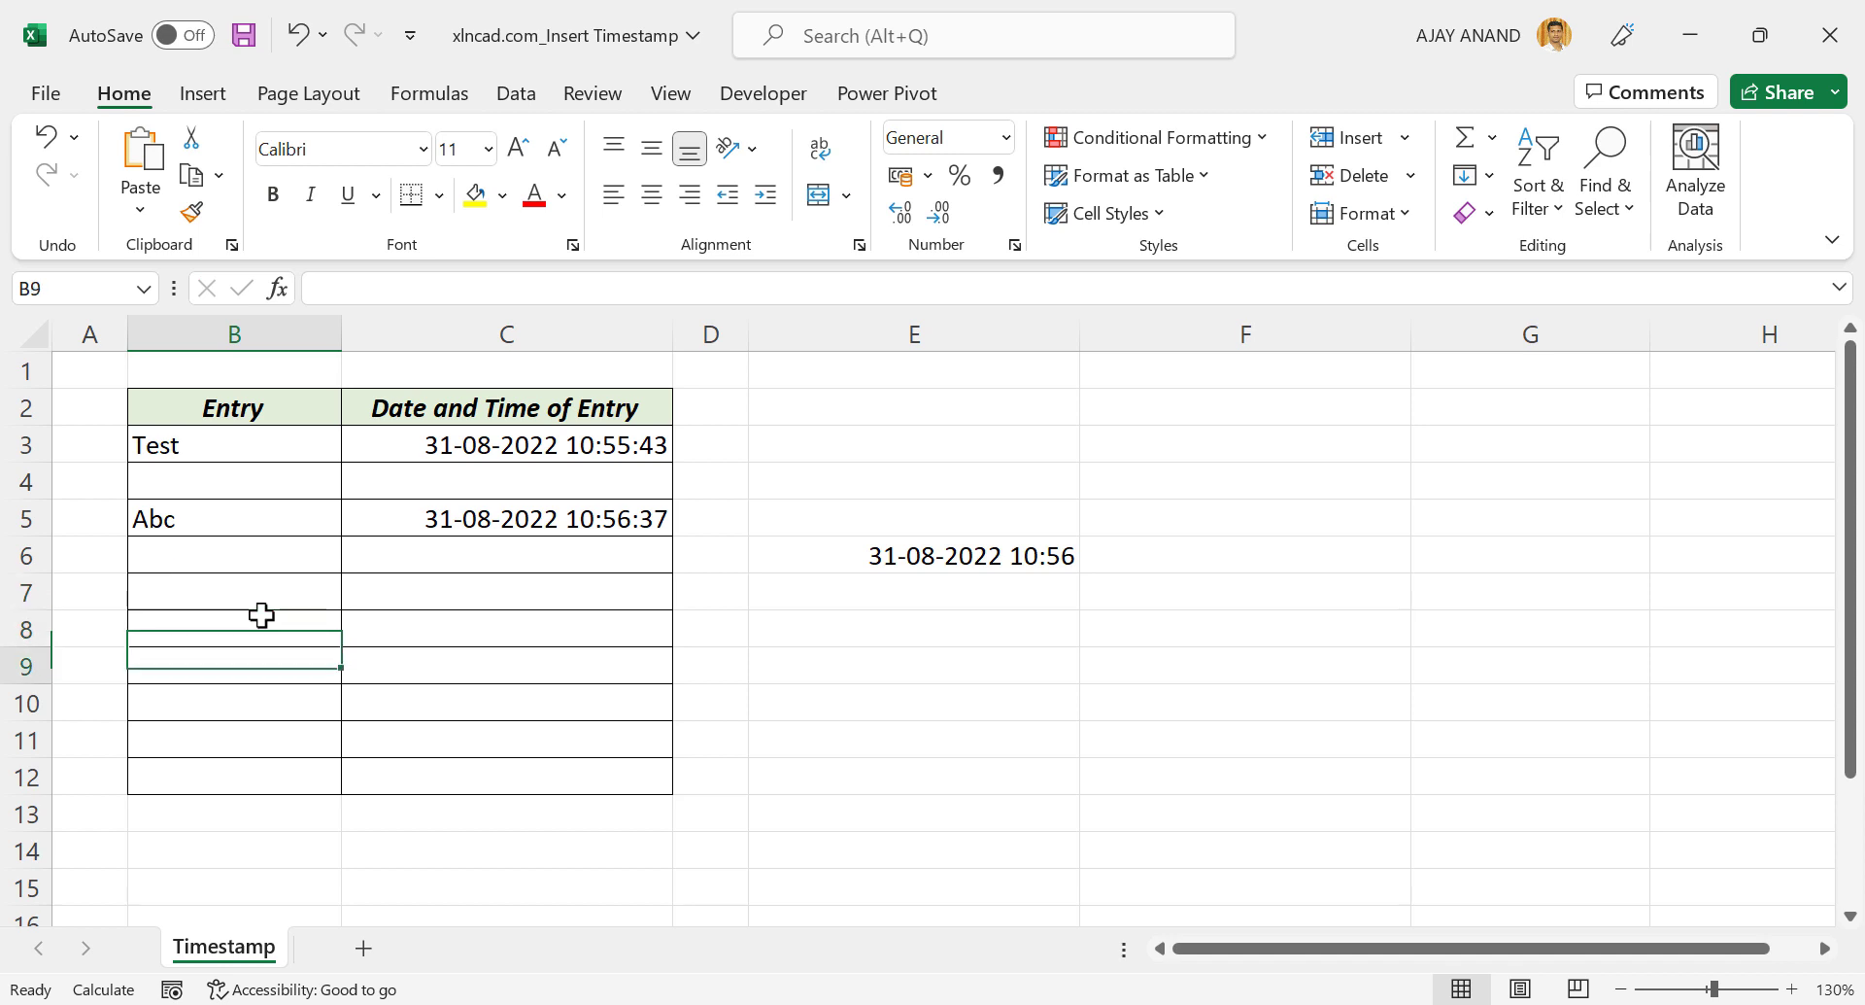
type("Test 3")
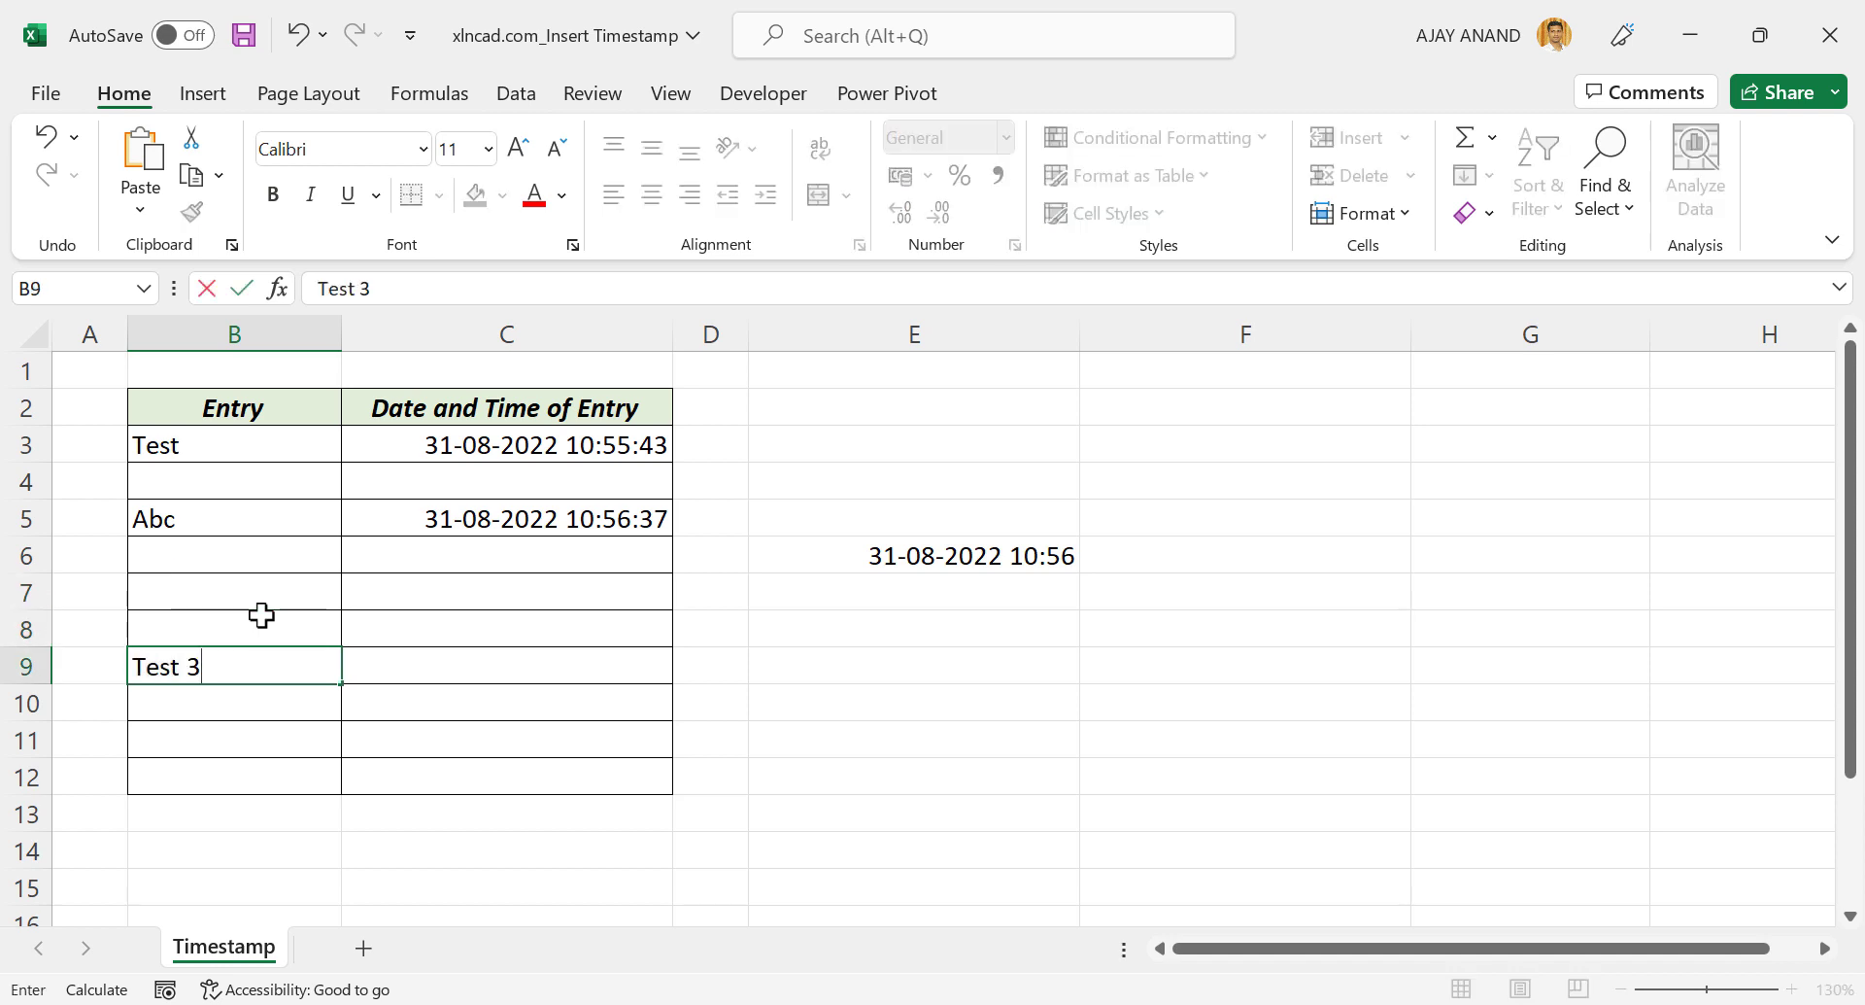
key("Return")
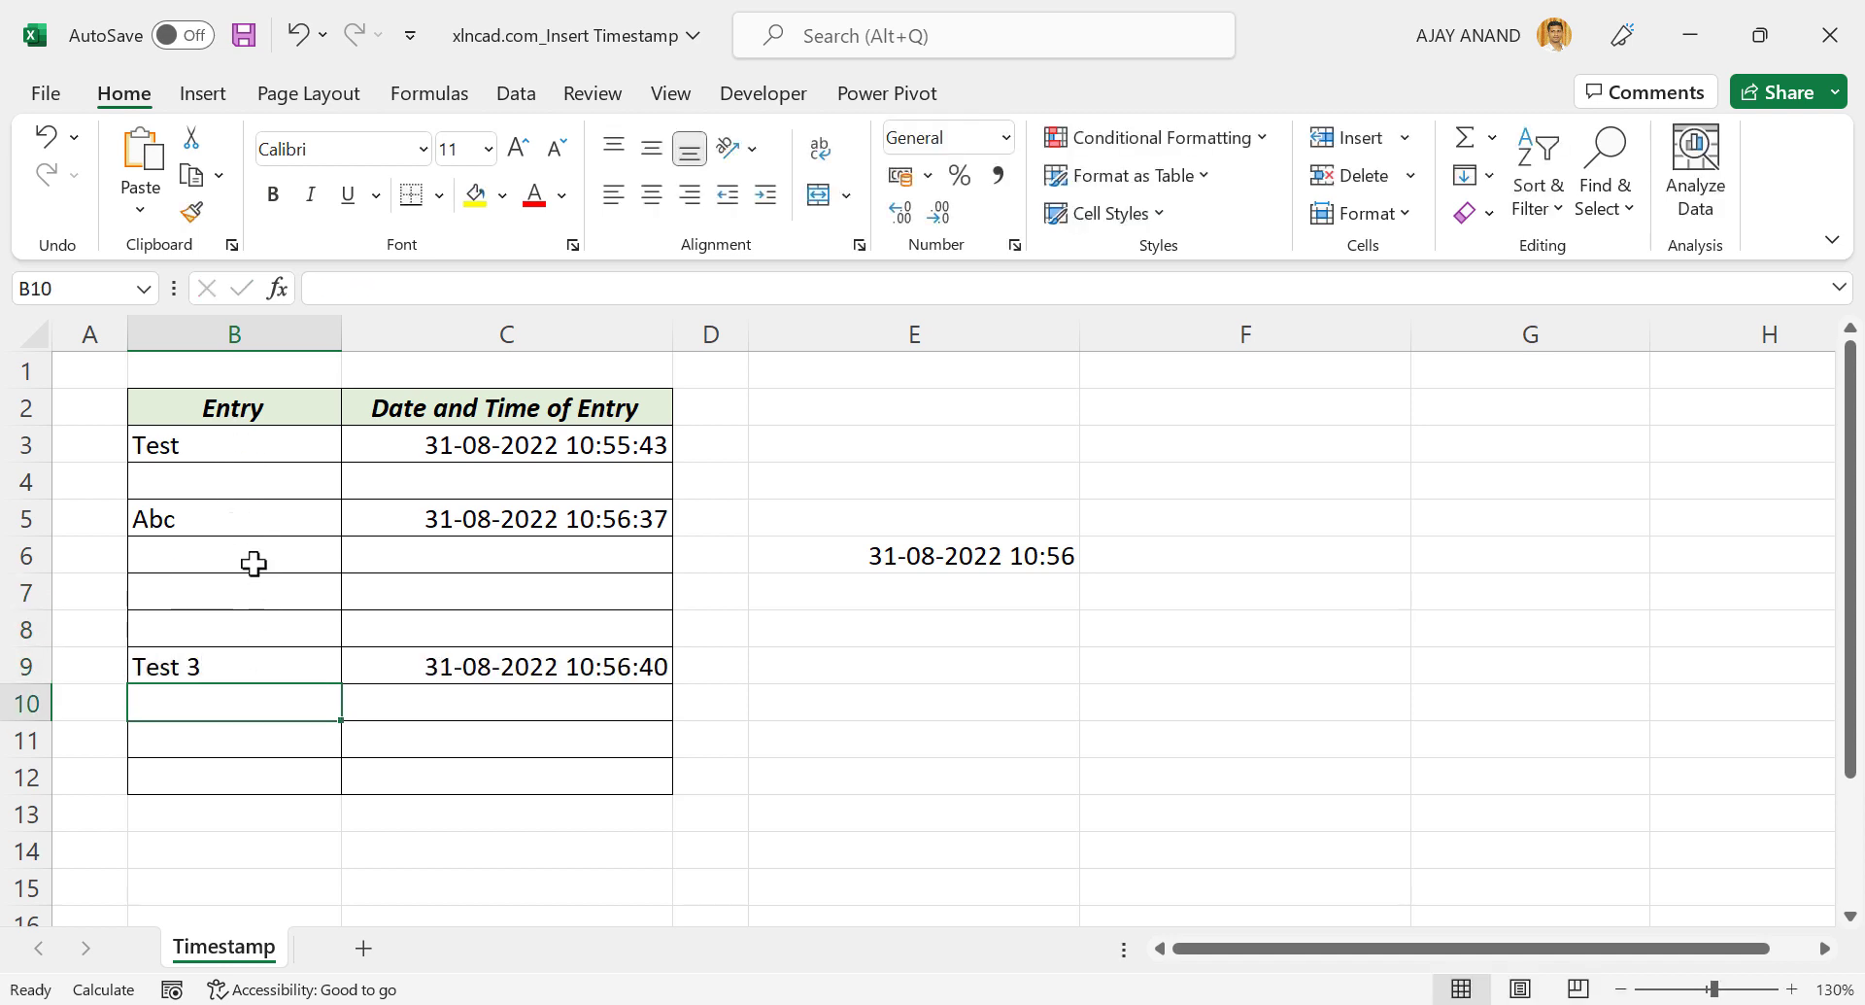
Step: Edit the entries to Abc123 and Test 100, keeping their timestamps 10:56:37 and 10:56:40
left_click(216, 519)
key("F2")
type("123")
key("Return")
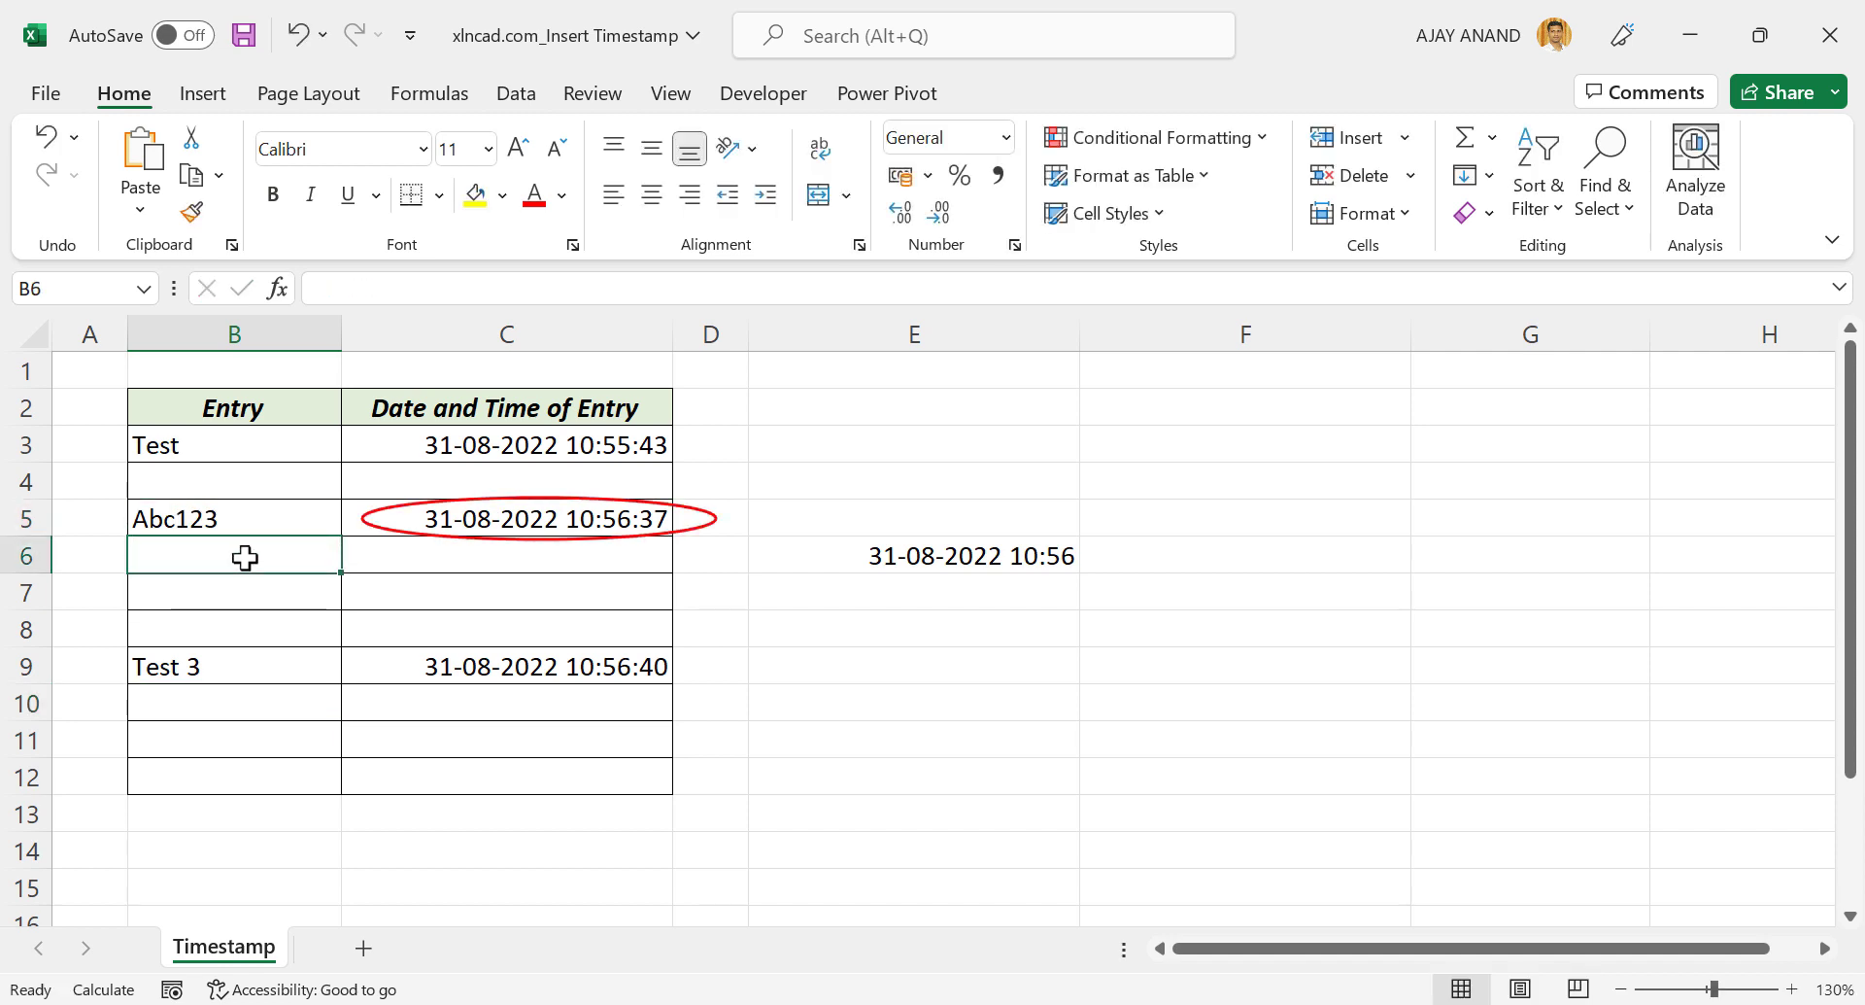
double_click(259, 670)
key("BackSpace")
type("100")
key("Return")
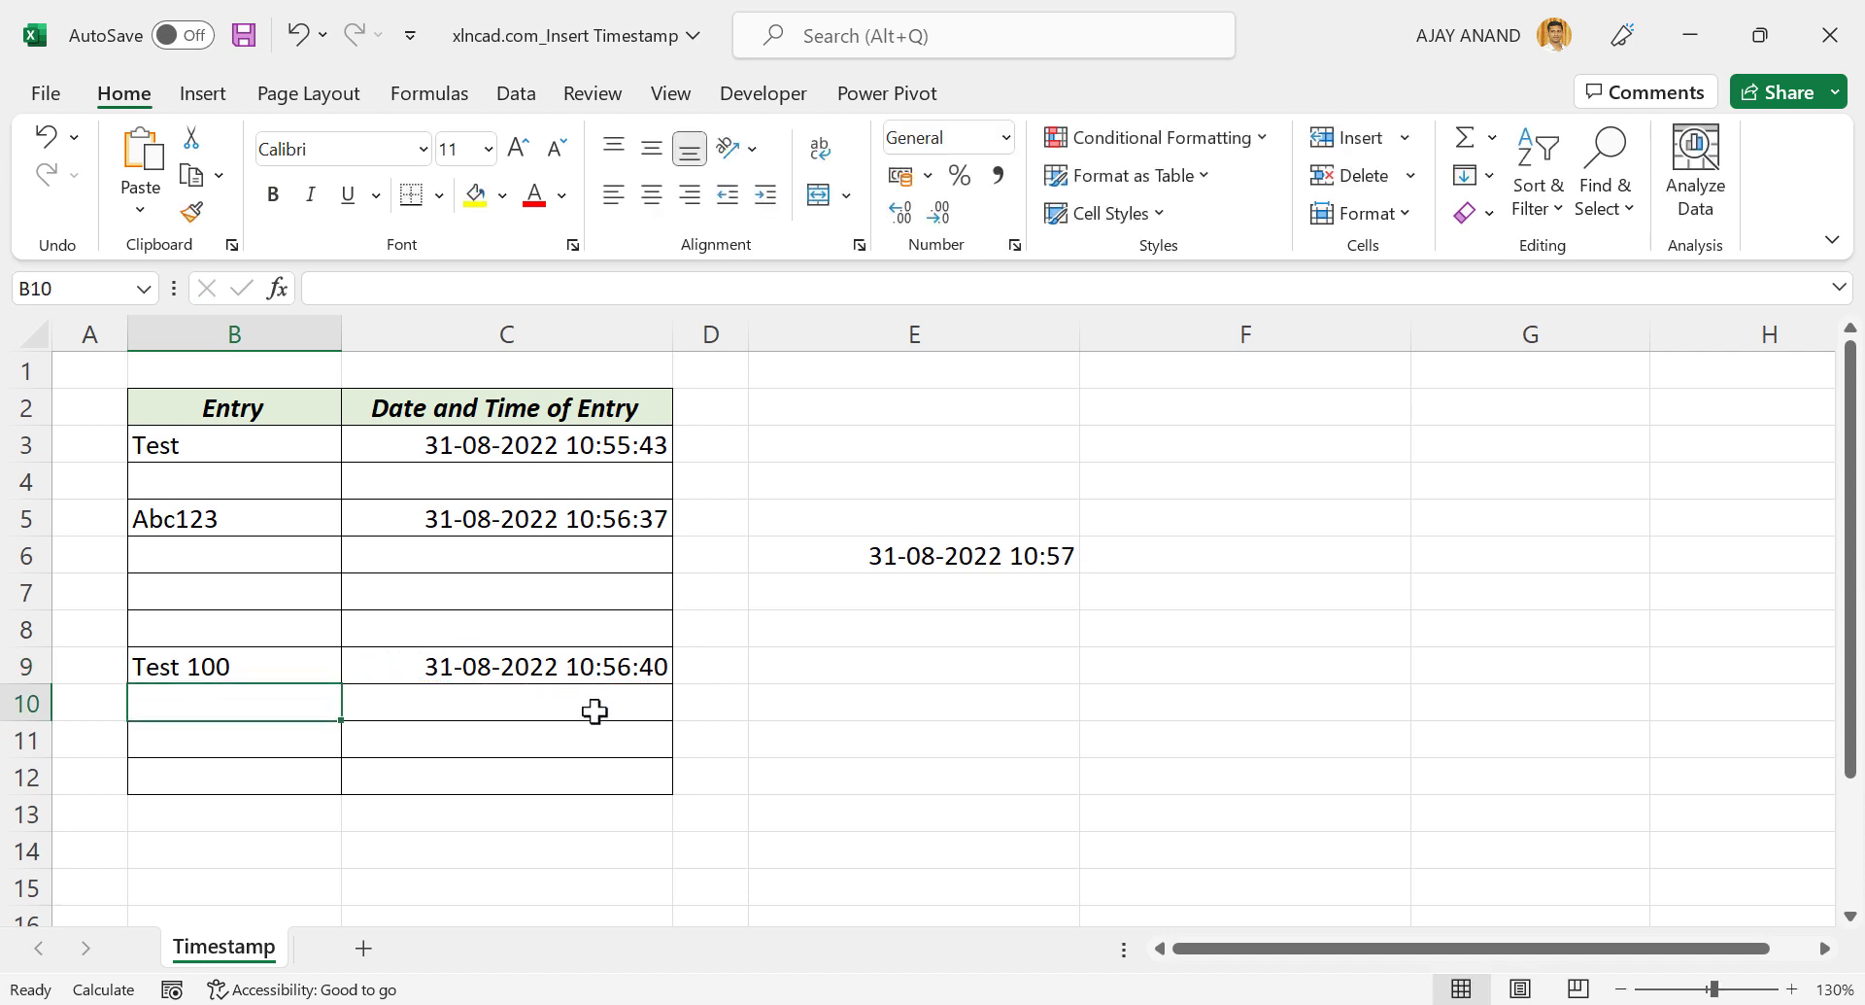
Step: In the Insert Timestamp (UDF) workbook, enter Test100 in B10, stamped 10:57:14
mouse_move(466, 1004)
left_click(589, 933)
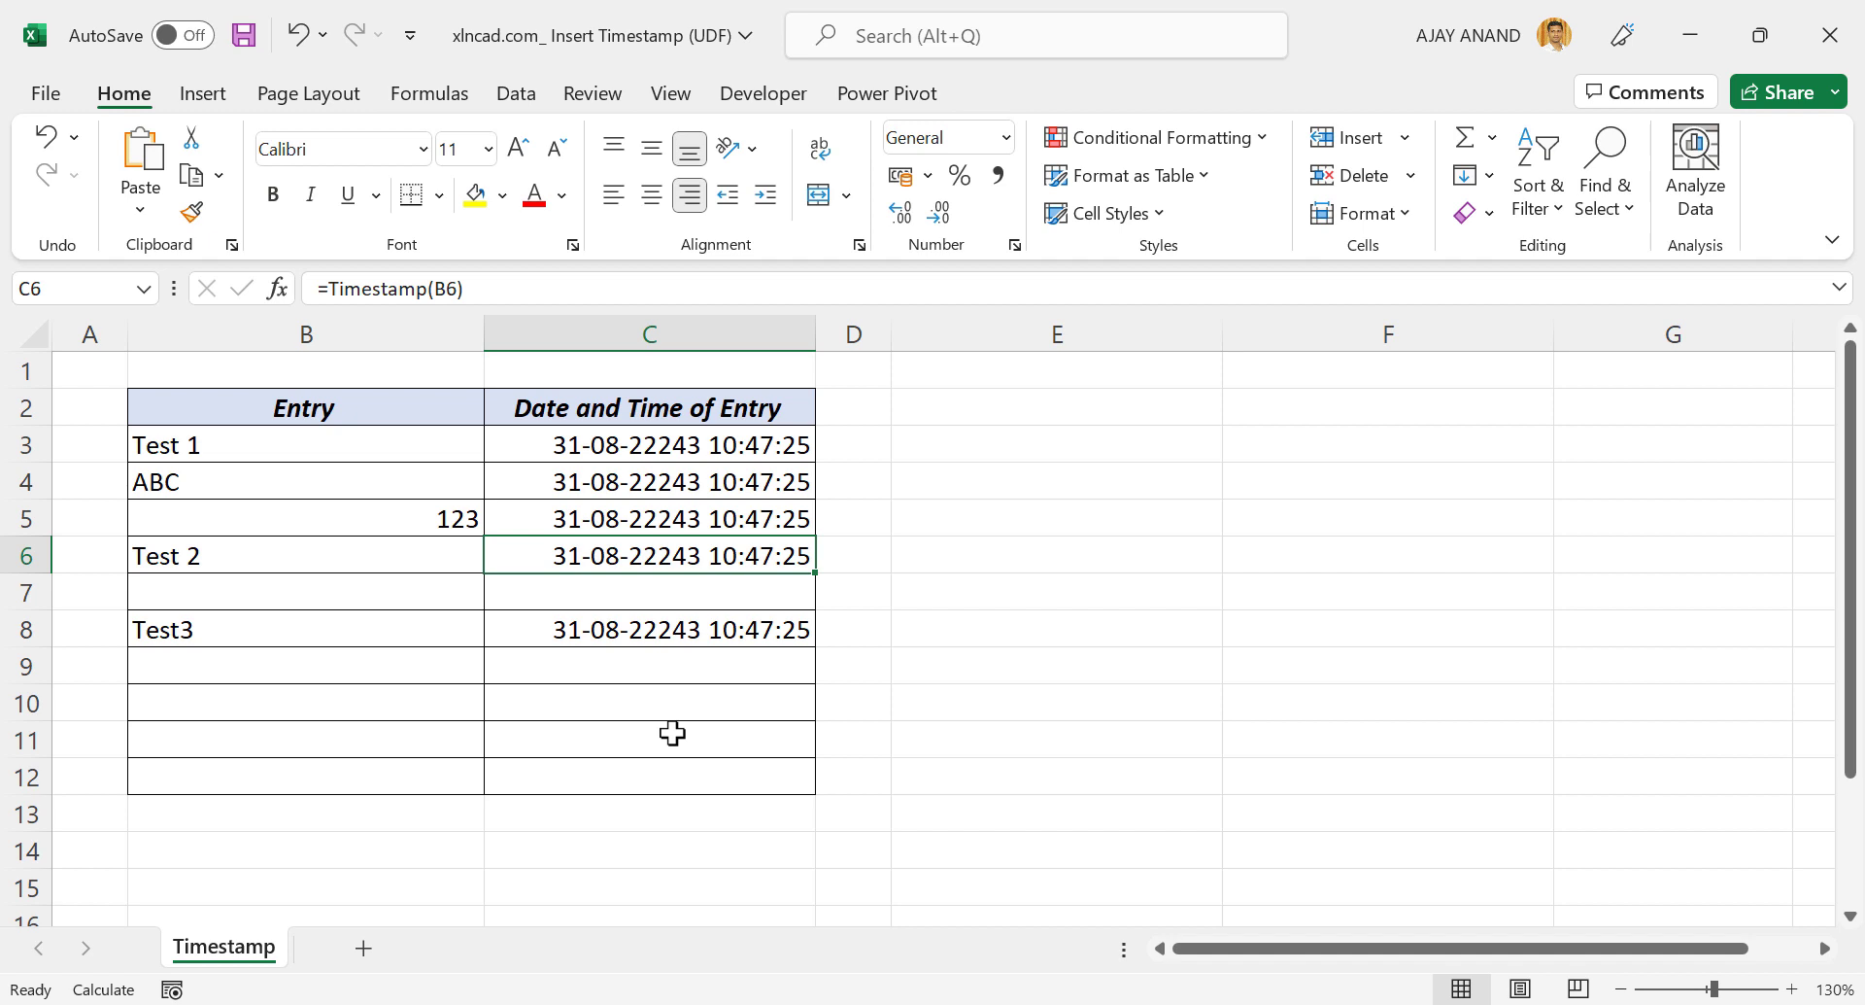
left_click(327, 702)
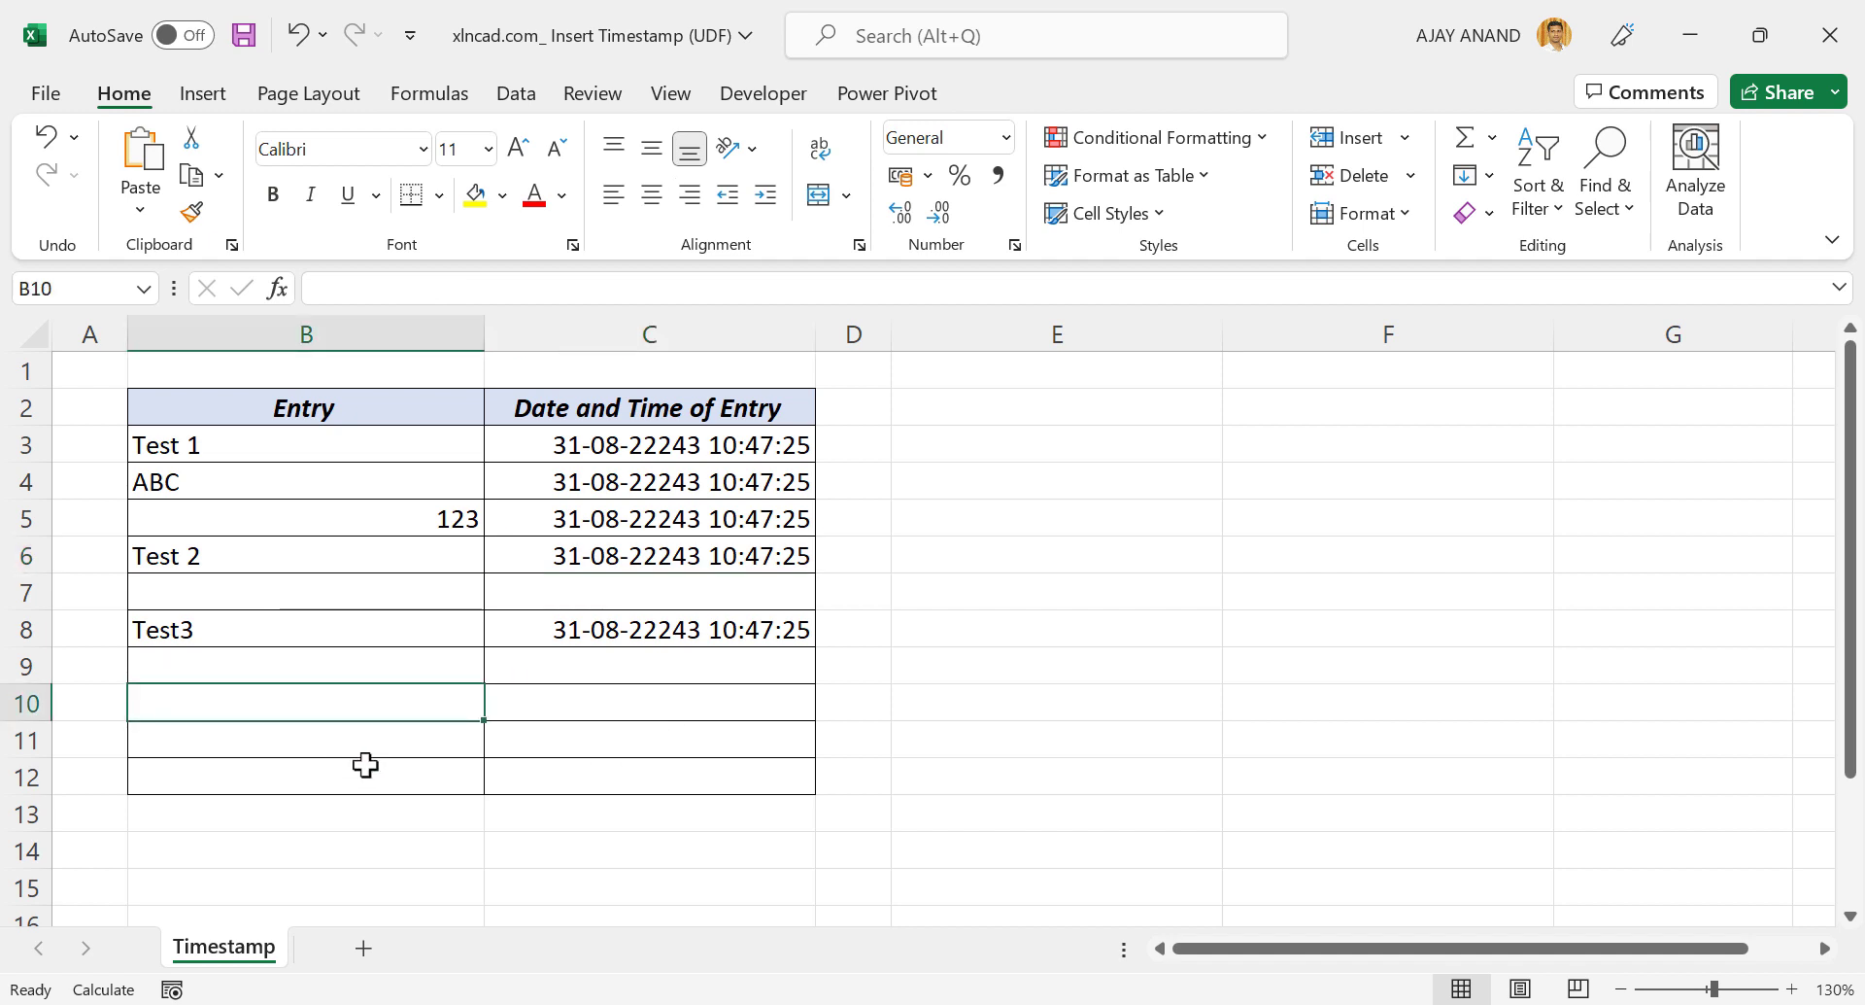
type("Tes")
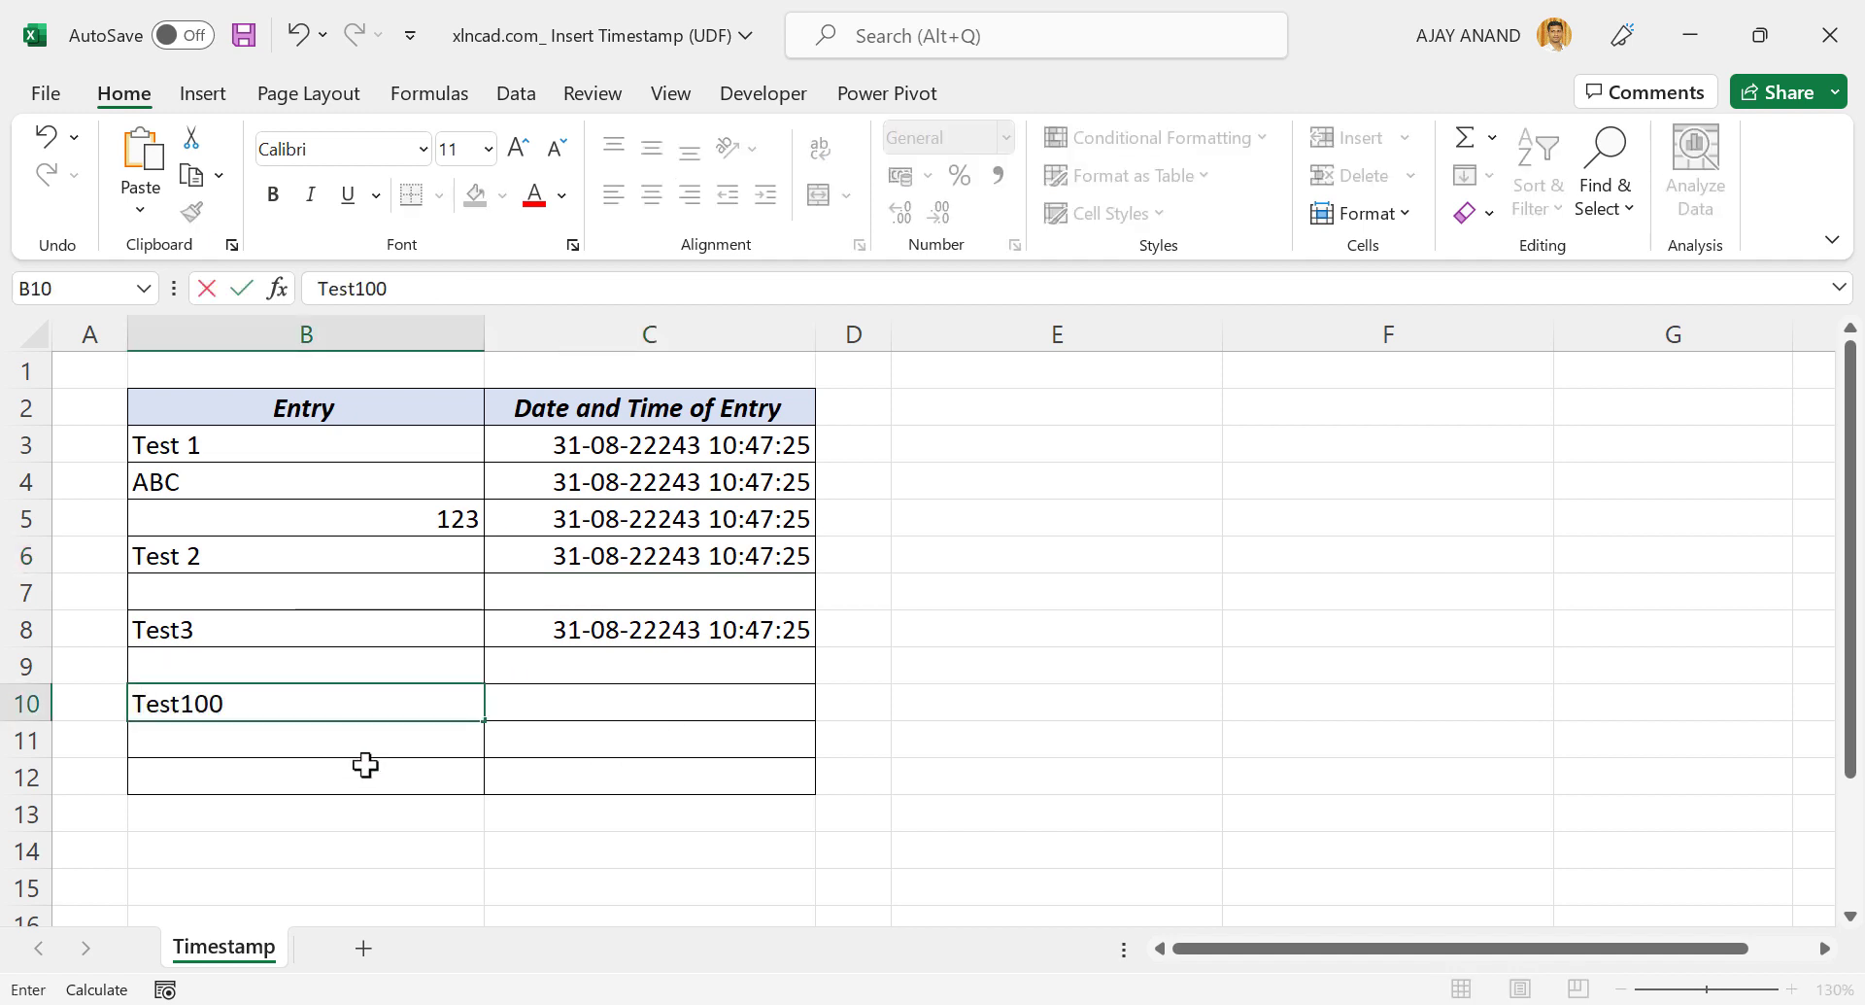
type("t100")
key("Return")
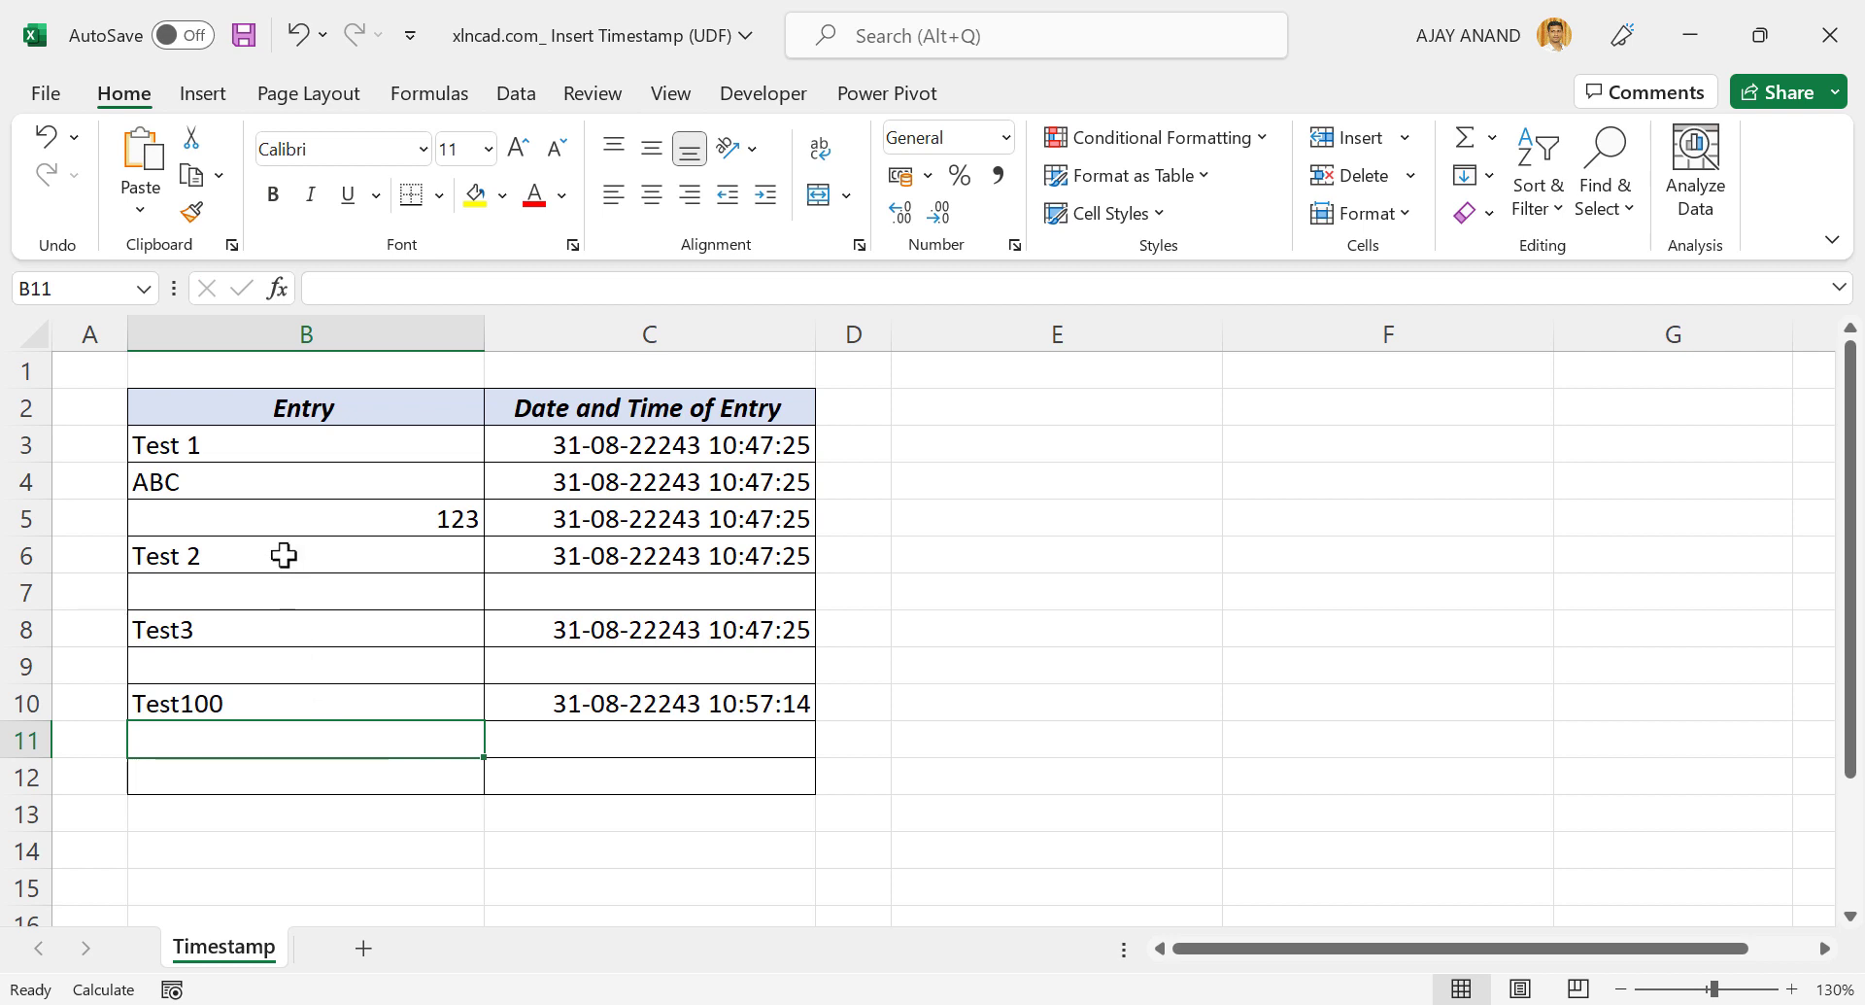
Step: Change B6 from Test 2 to Test 101 and view C6's =Timestamp(B6), re-stamped 10:57:21
left_click(284, 555)
double_click(284, 555)
key("BackSpace")
key("BackSpace")
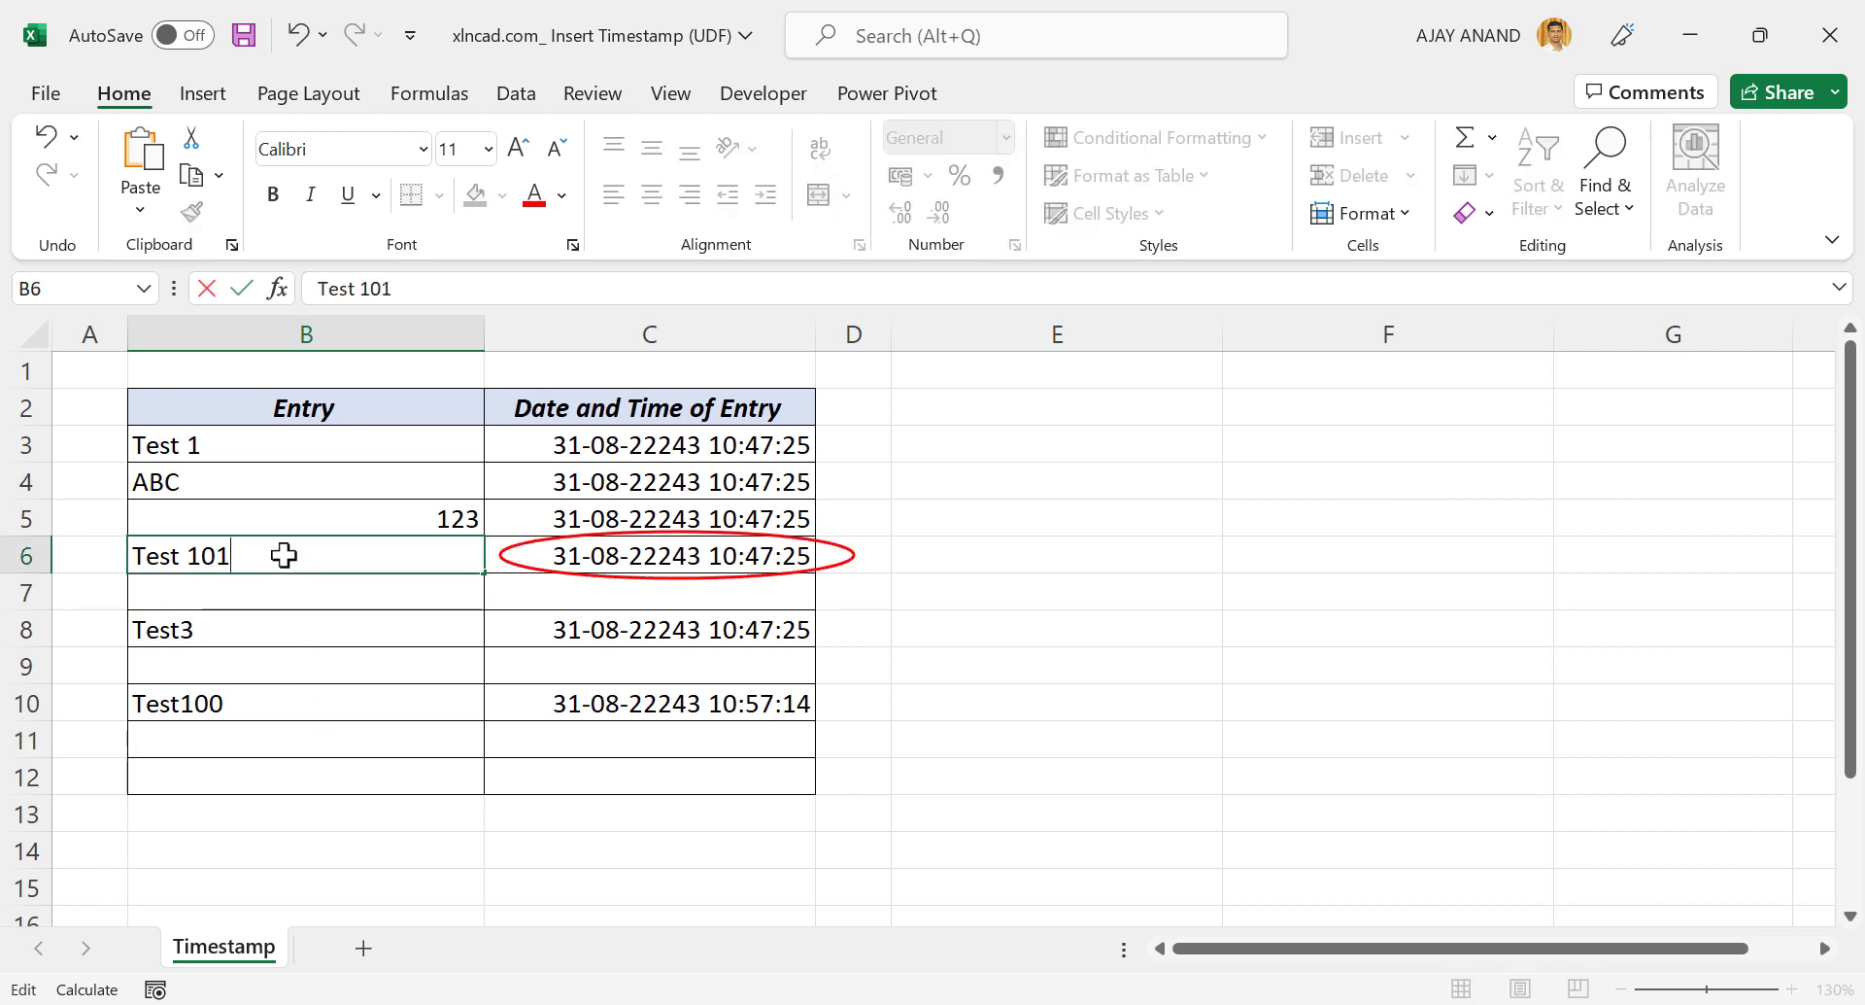
key("Return")
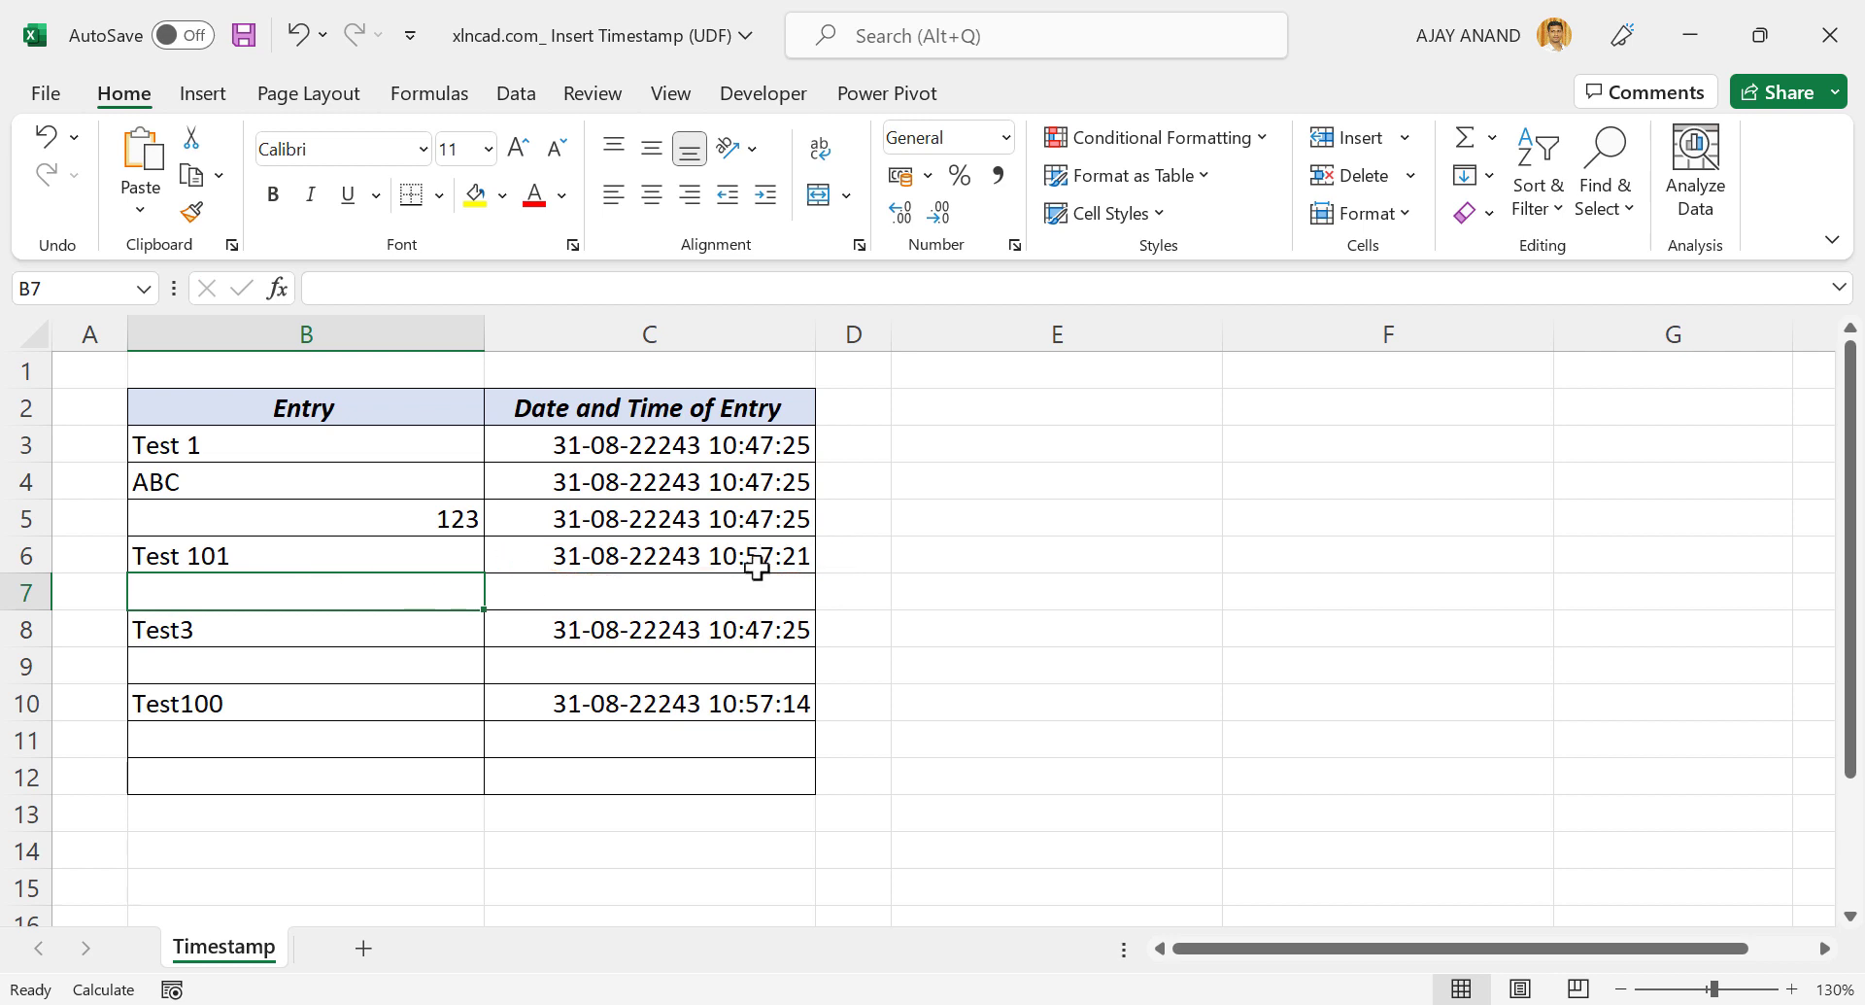
left_click(692, 562)
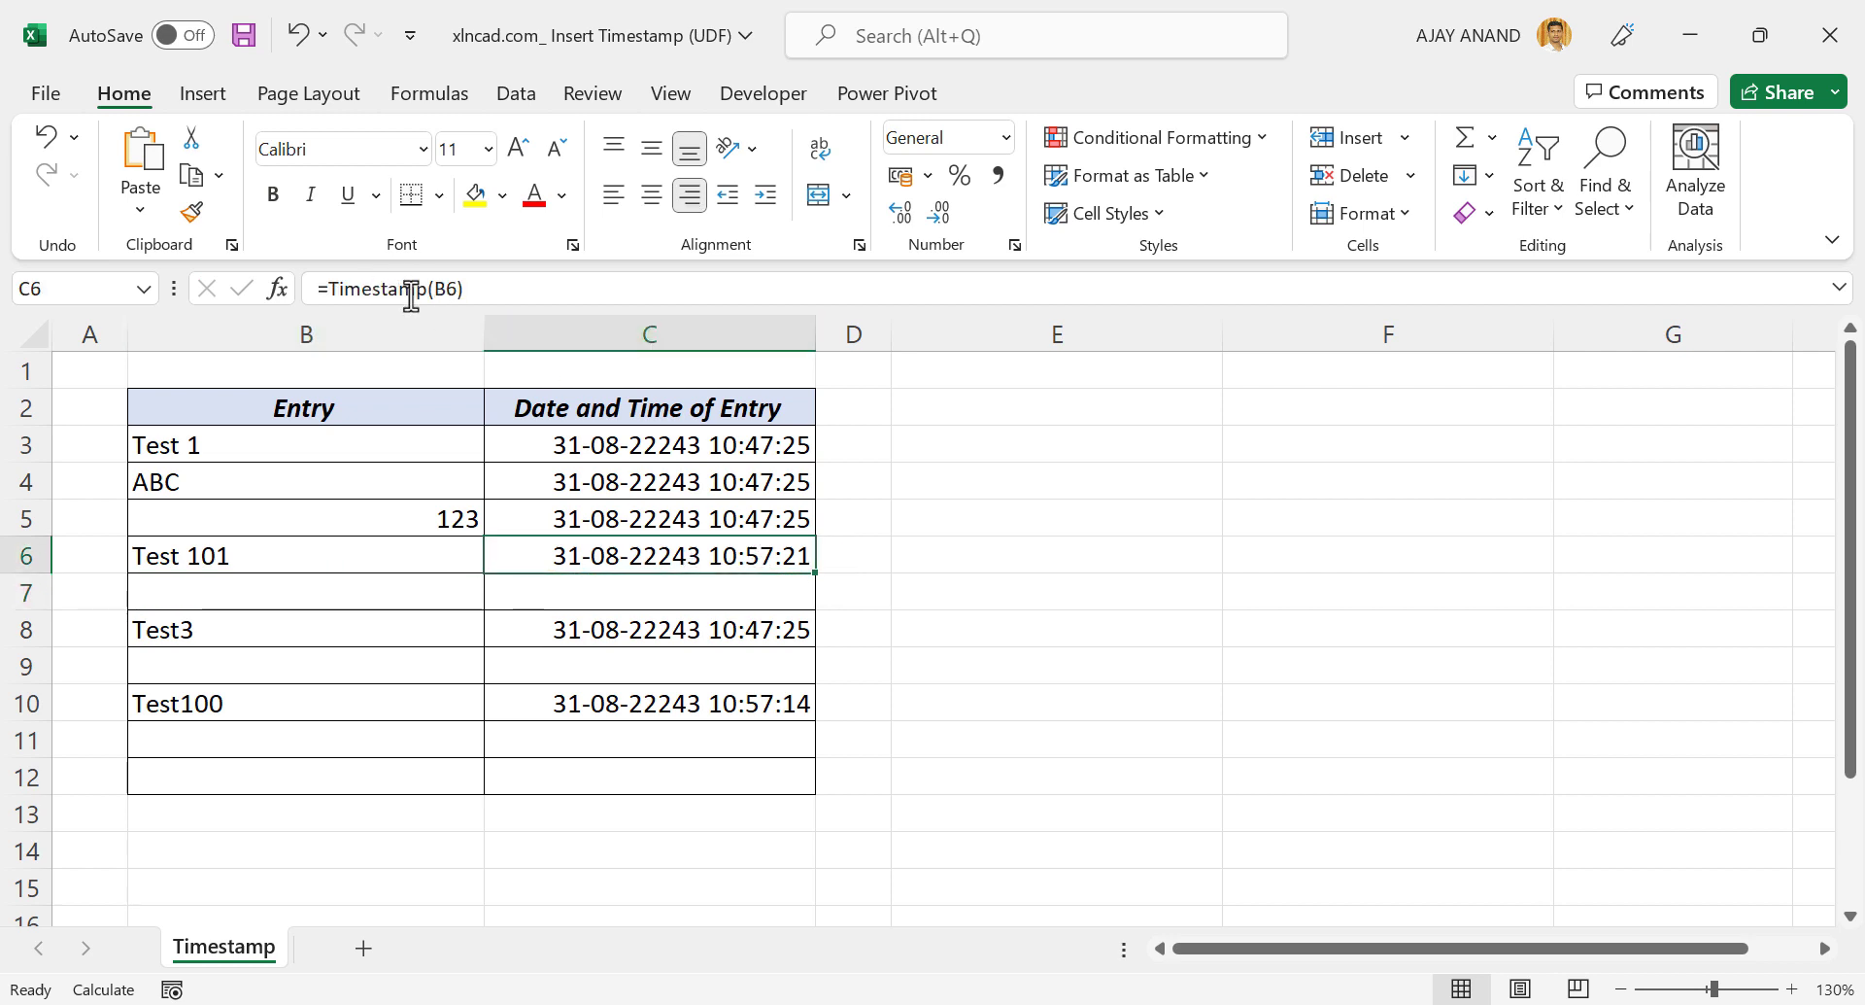